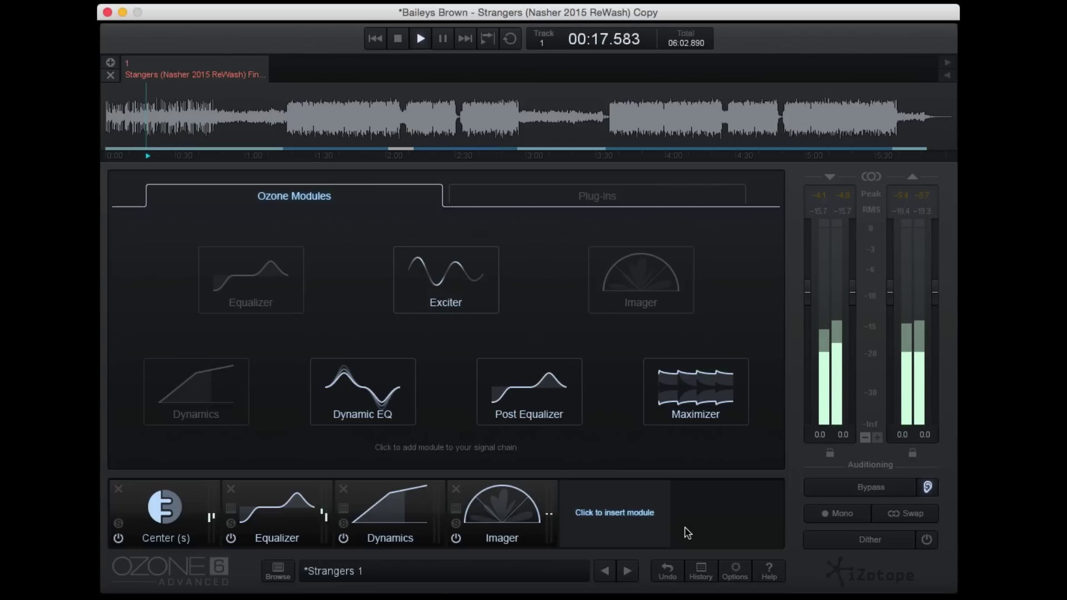
left_click(445, 281)
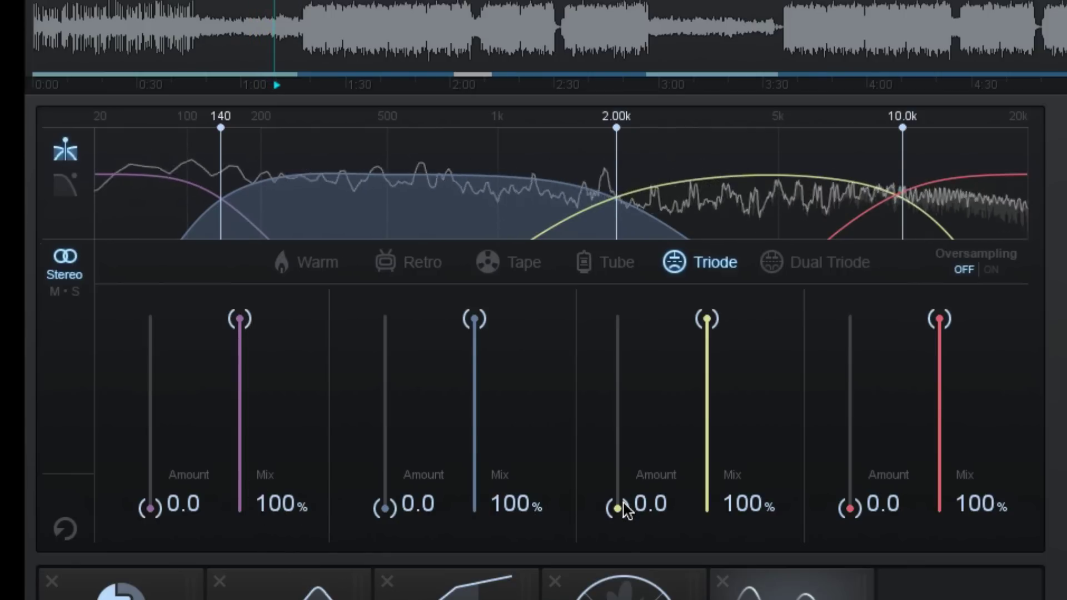
mouse_move(769, 144)
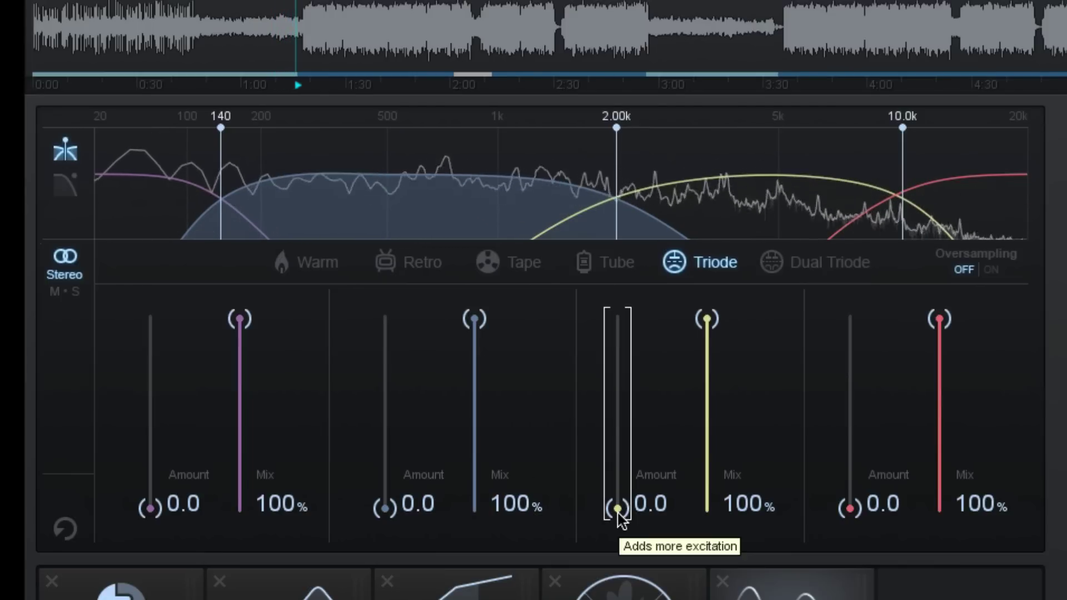
- Try raising the band 3 and band 2 Amounts, return them to 0.0, then set band 2 Mix to 50%
mouse_move(618, 512)
left_mouse_down()
mouse_move(626, 332)
mouse_move(617, 508)
mouse_move(646, 387)
mouse_move(640, 293)
mouse_move(617, 507)
left_mouse_up()
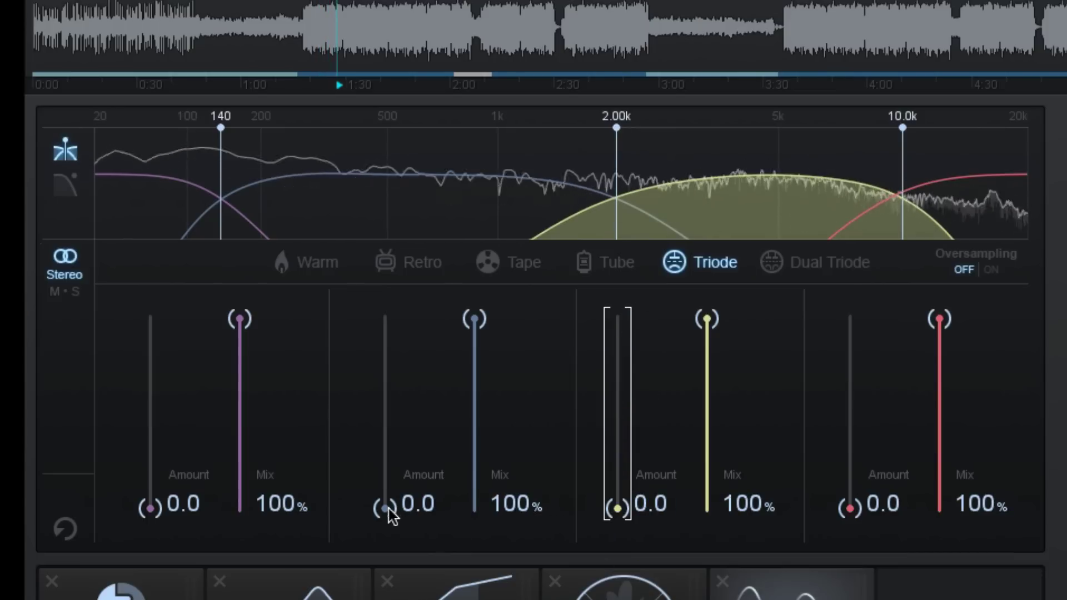
left_click_drag(386, 507, 410, 300)
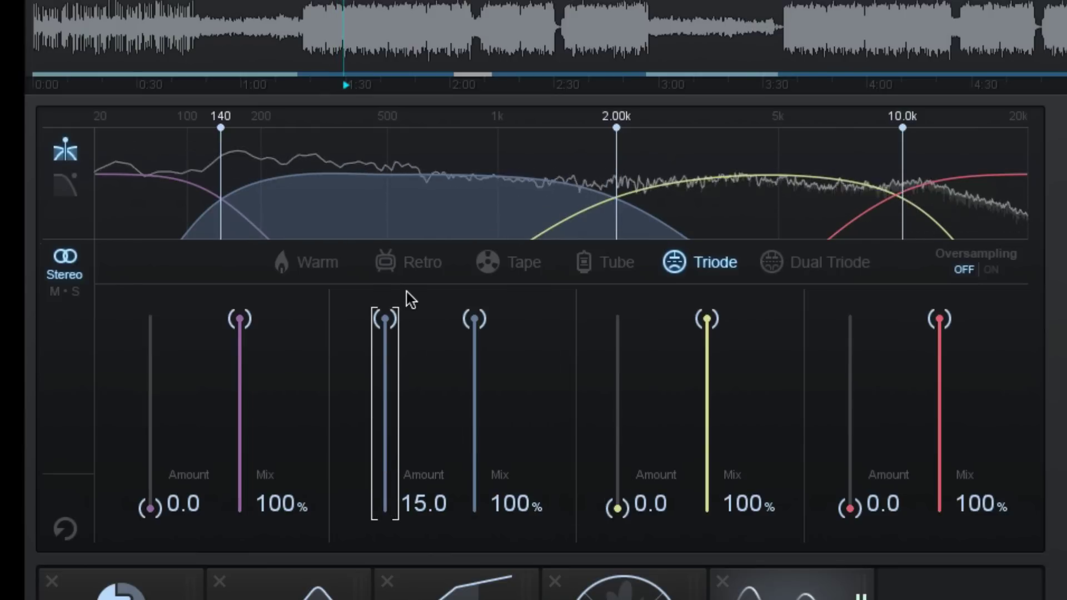
left_click_drag(405, 292, 393, 571)
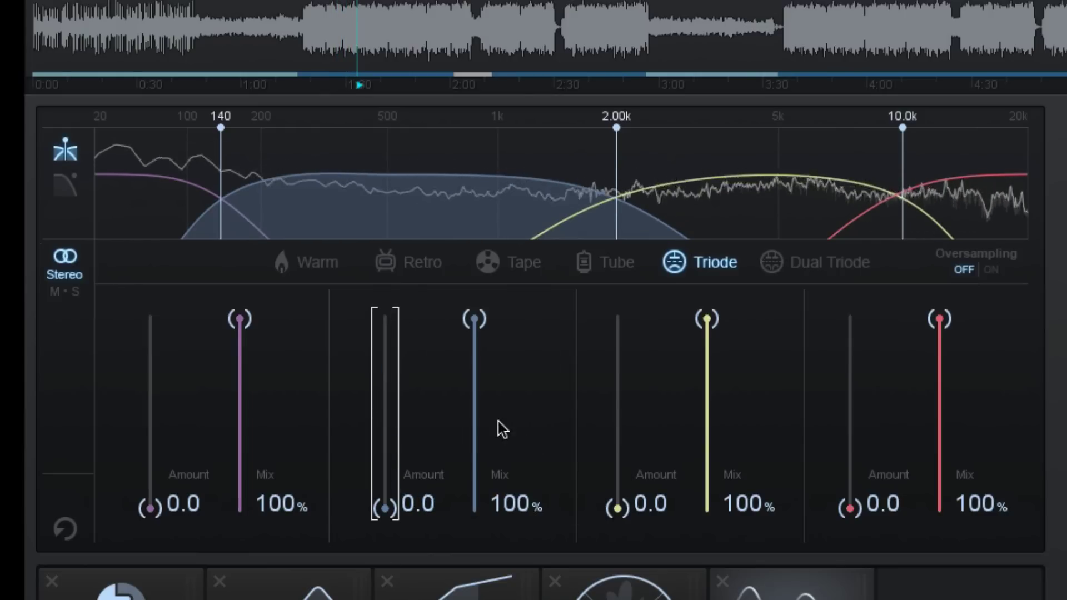
left_click_drag(474, 319, 474, 421)
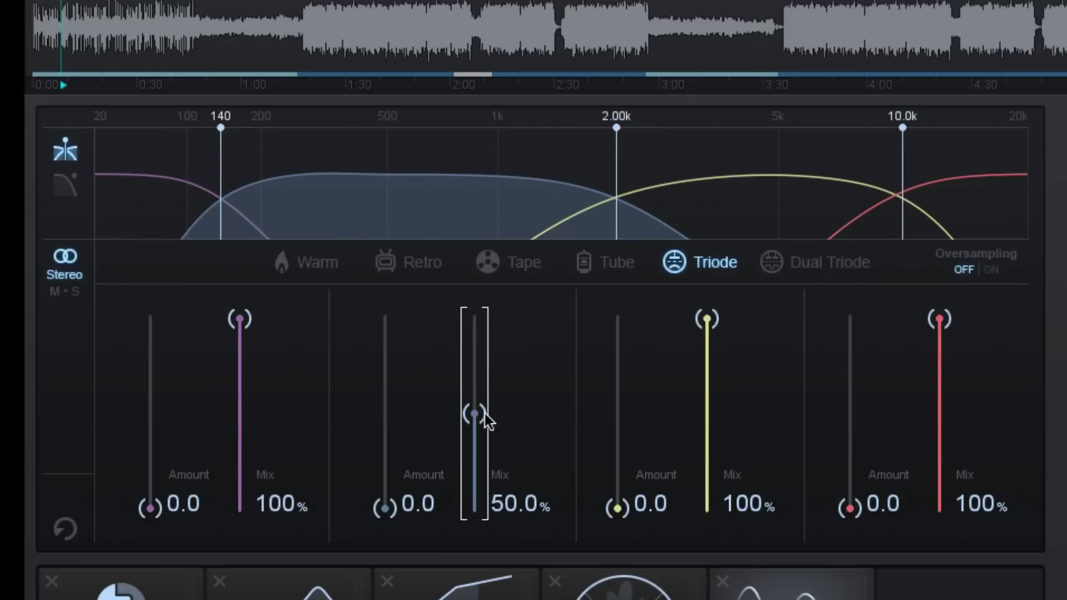
- Lower band 3's Mix to about half and start playback from around 1:05
left_click_drag(708, 319, 704, 416)
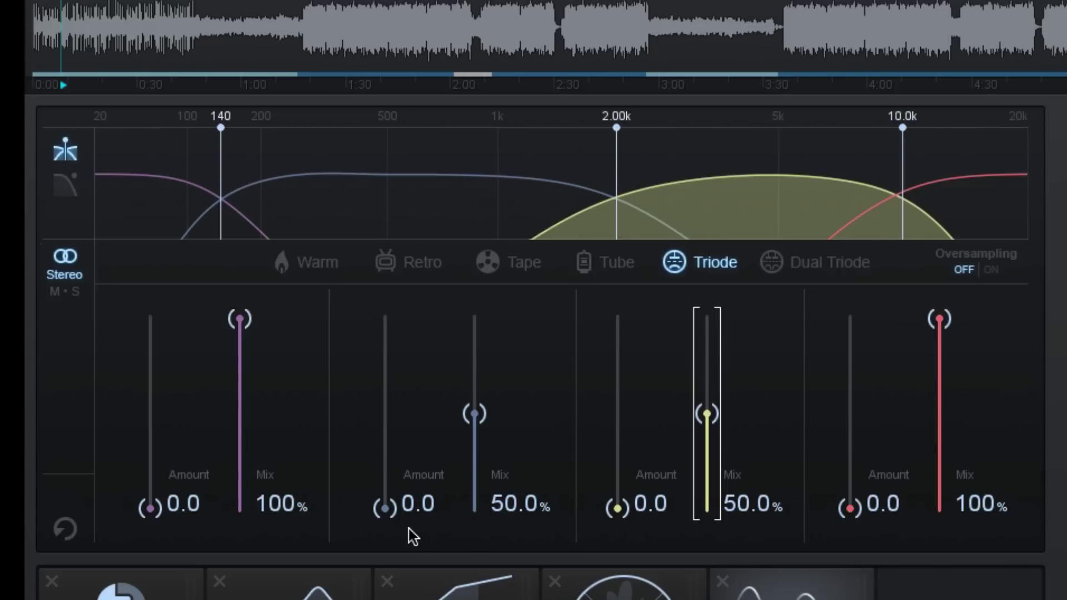
key("space")
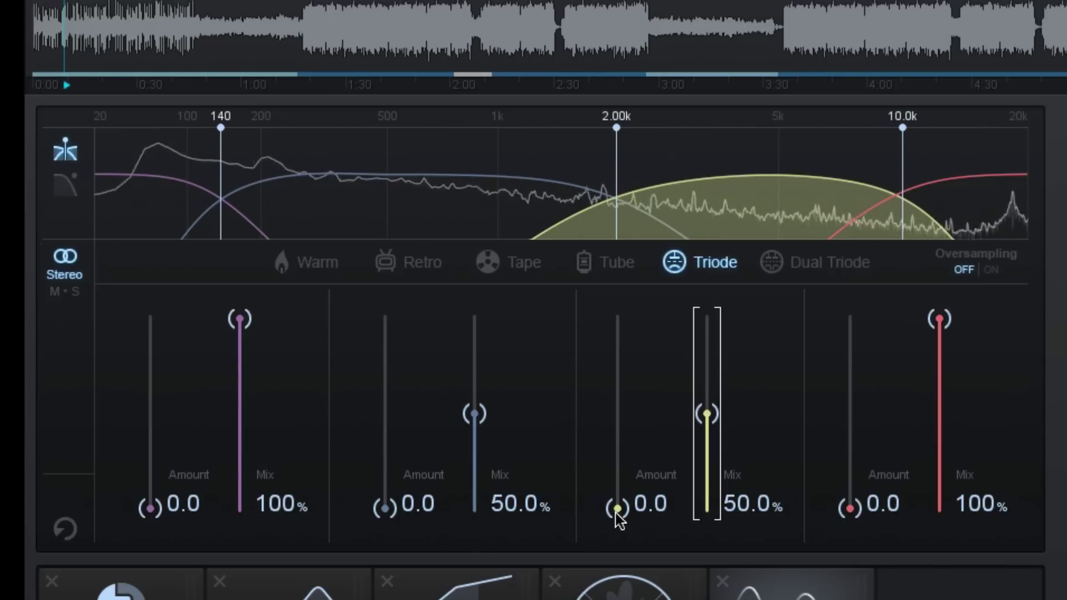
left_click(302, 33)
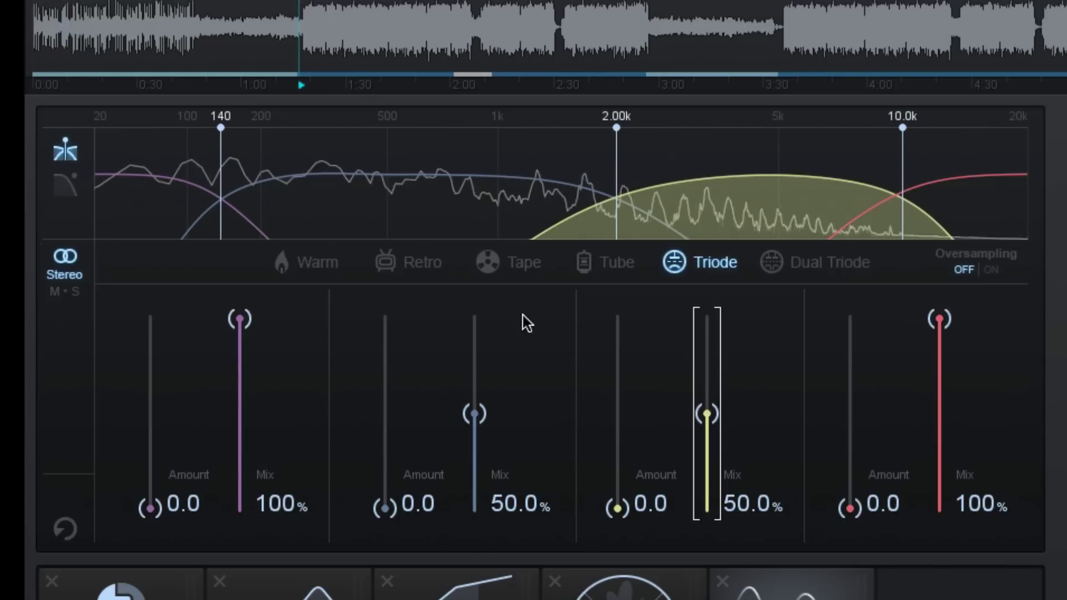
- Set band 2–4 Amounts to 5.3, 10.1 and 12.8 and bring the band 4 and band 1 Mixes to about 50%
left_click_drag(621, 503, 619, 381)
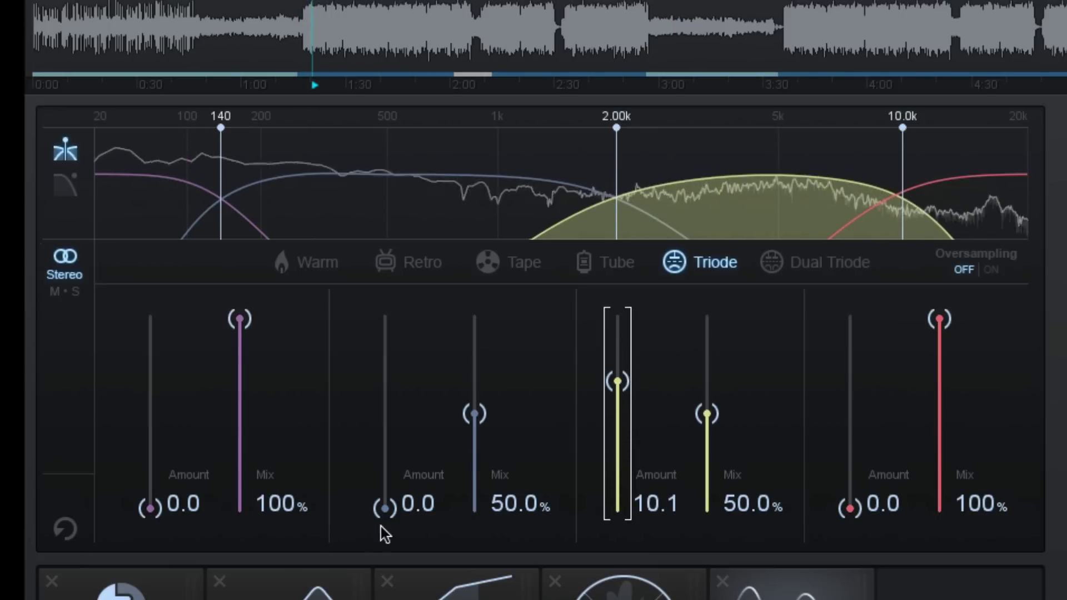
left_click_drag(384, 524, 389, 441)
left_click_drag(939, 333, 918, 428)
left_click_drag(850, 506, 841, 347)
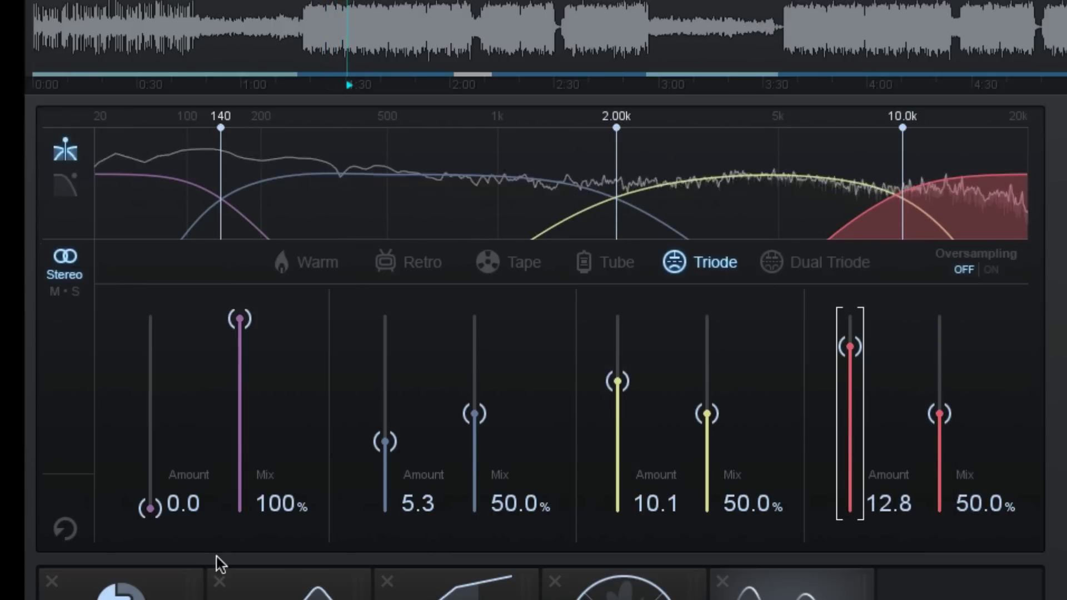
left_click_drag(240, 320, 239, 414)
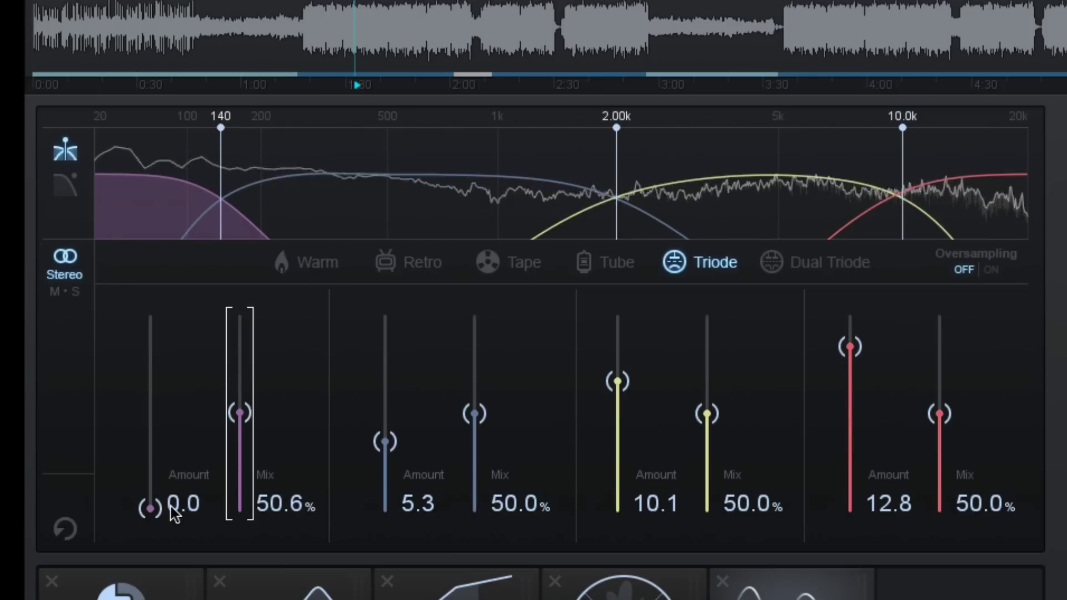
mouse_move(154, 507)
left_mouse_down()
mouse_move(162, 352)
mouse_move(150, 507)
left_mouse_up()
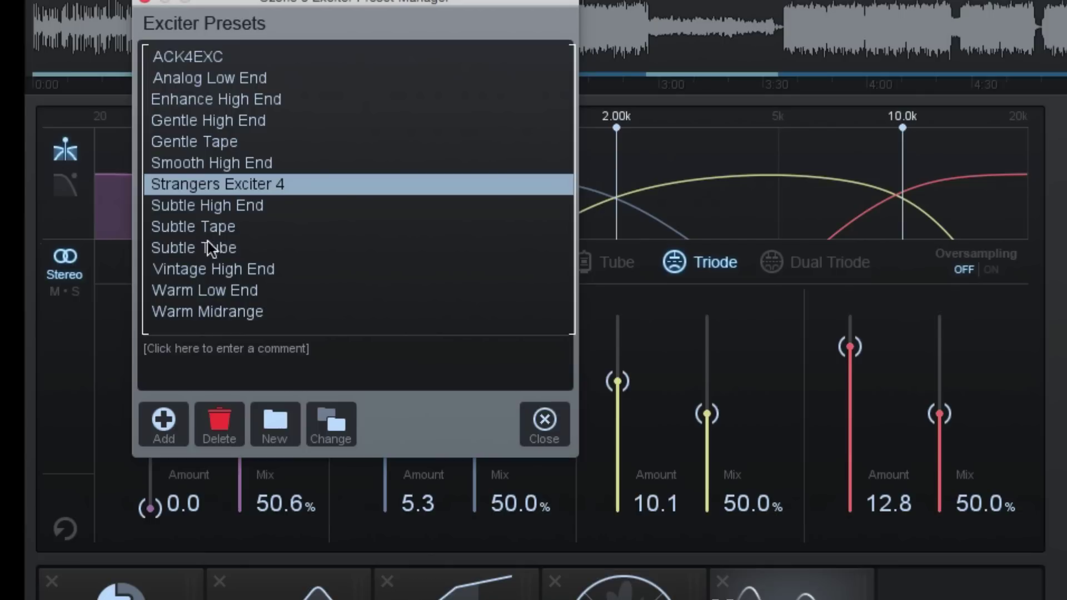
- Load the Strangers Exciter 4 preset for Mid/Side Tape-mode excitation and play the track
left_click(228, 184)
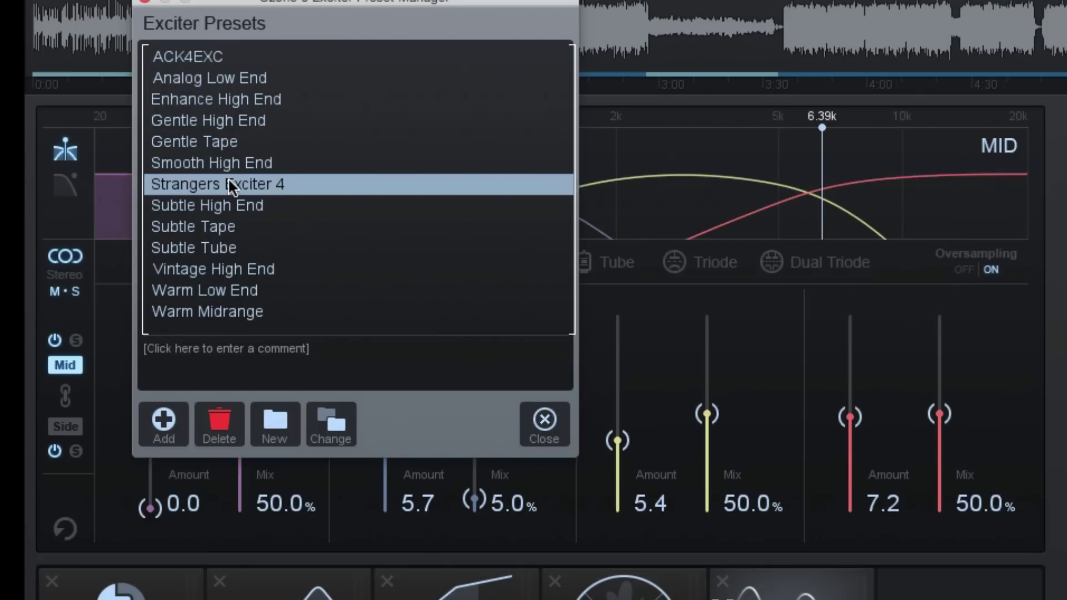
left_click(529, 424)
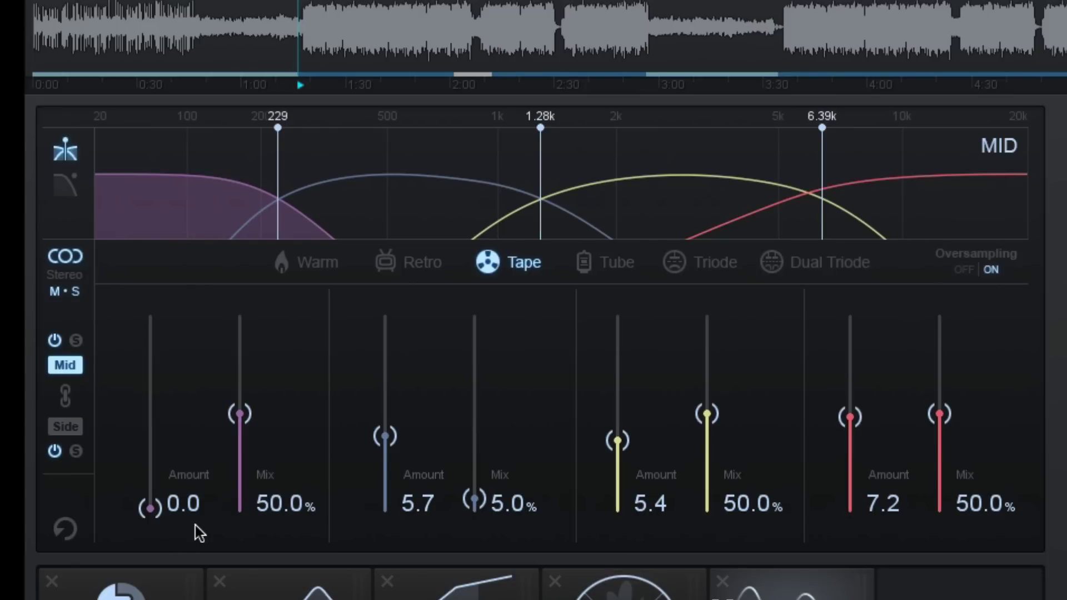
key("space")
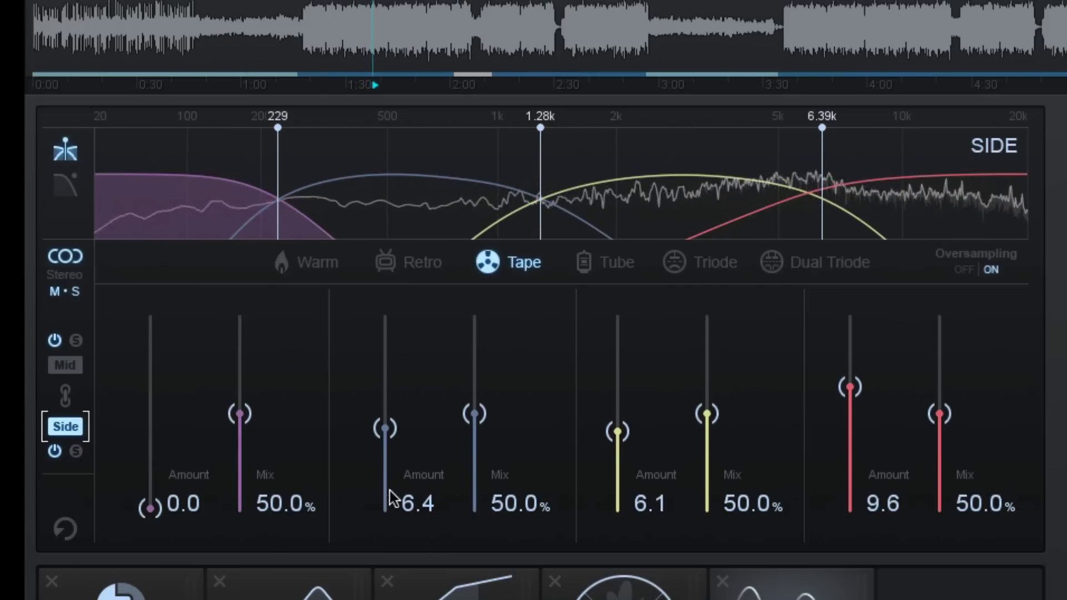
left_click(65, 365)
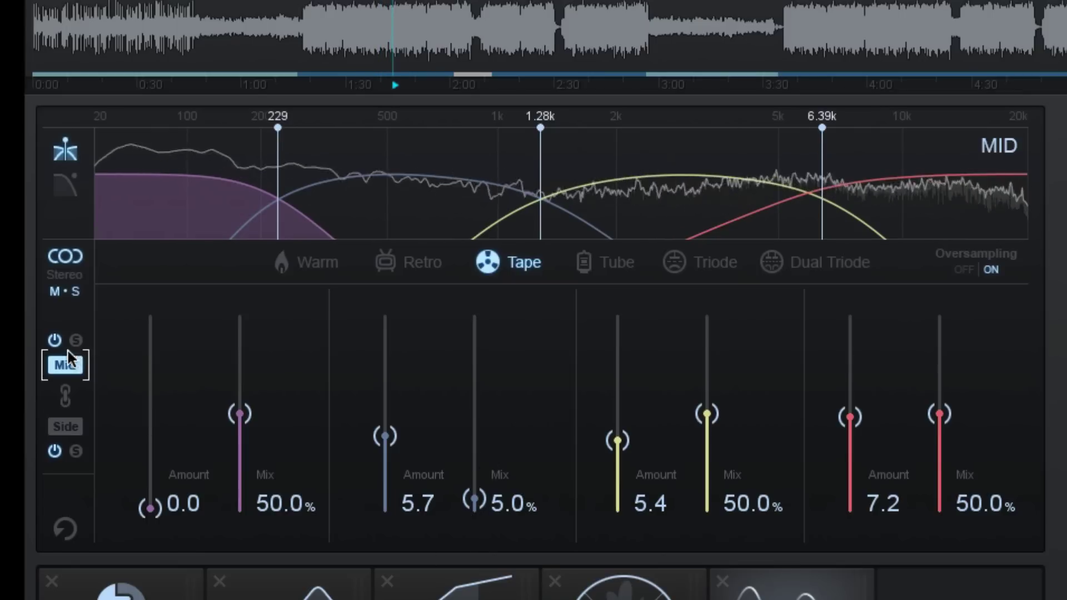
left_click(75, 451)
left_click(73, 428)
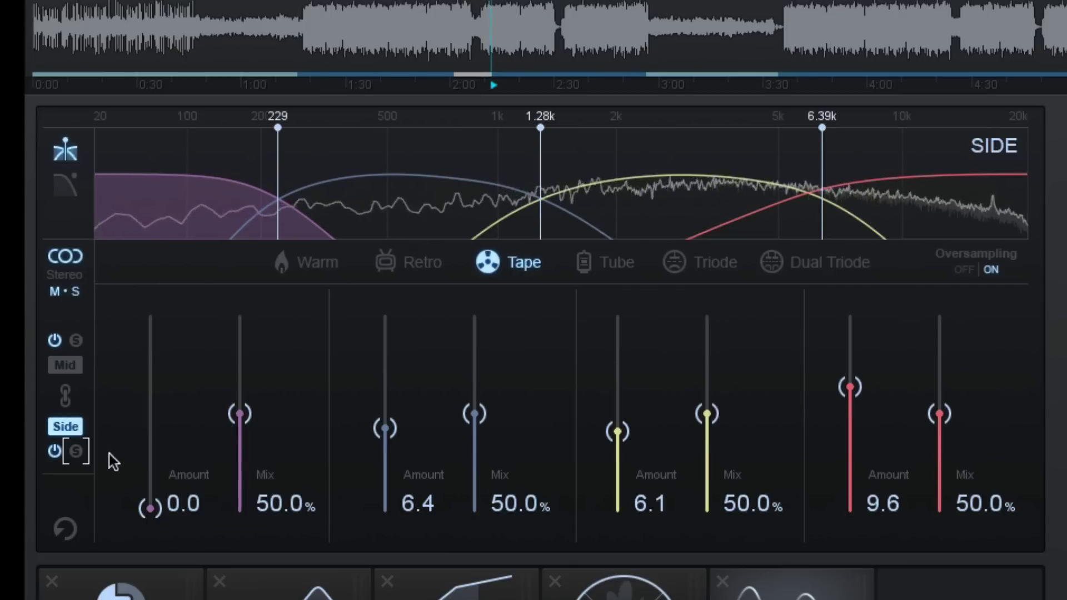
left_click_drag(615, 433, 621, 321)
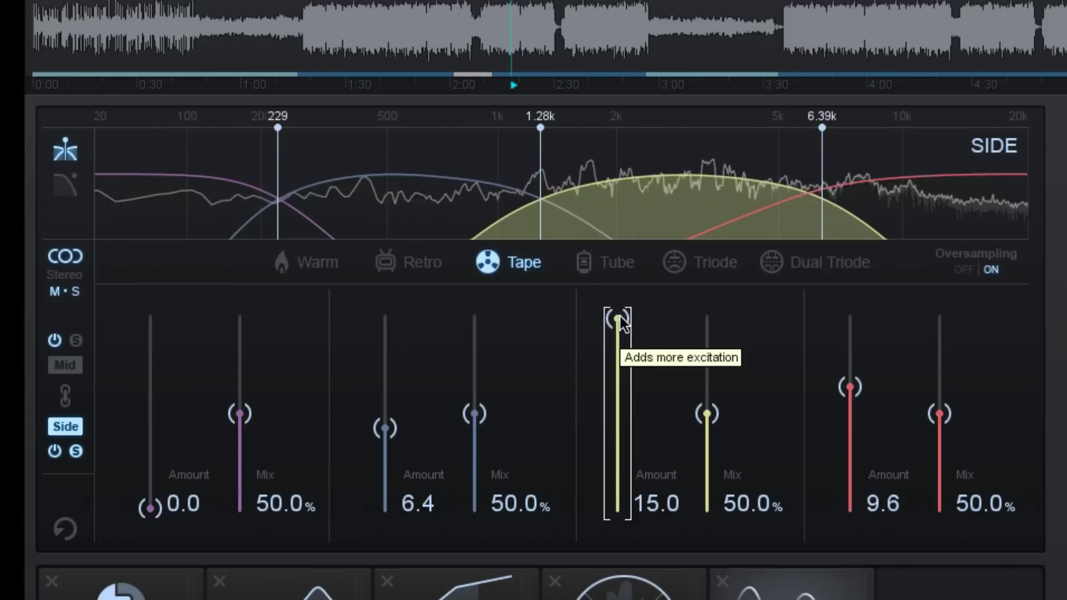
left_click_drag(621, 323, 614, 439)
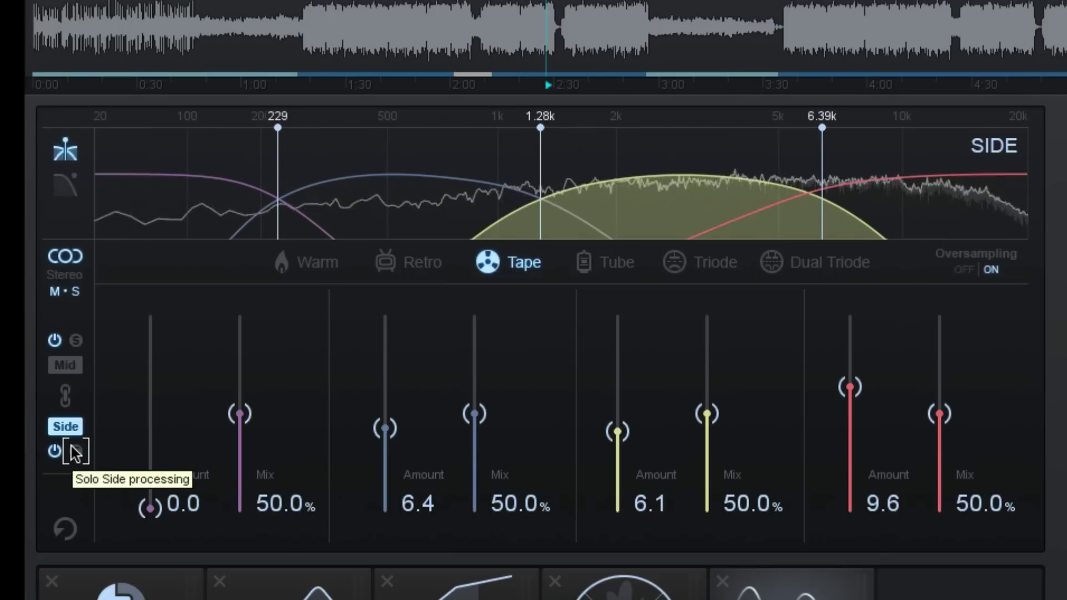
- Solo the Mid exciter channel and push its top band's Amount up, reading 7.9
left_click(69, 365)
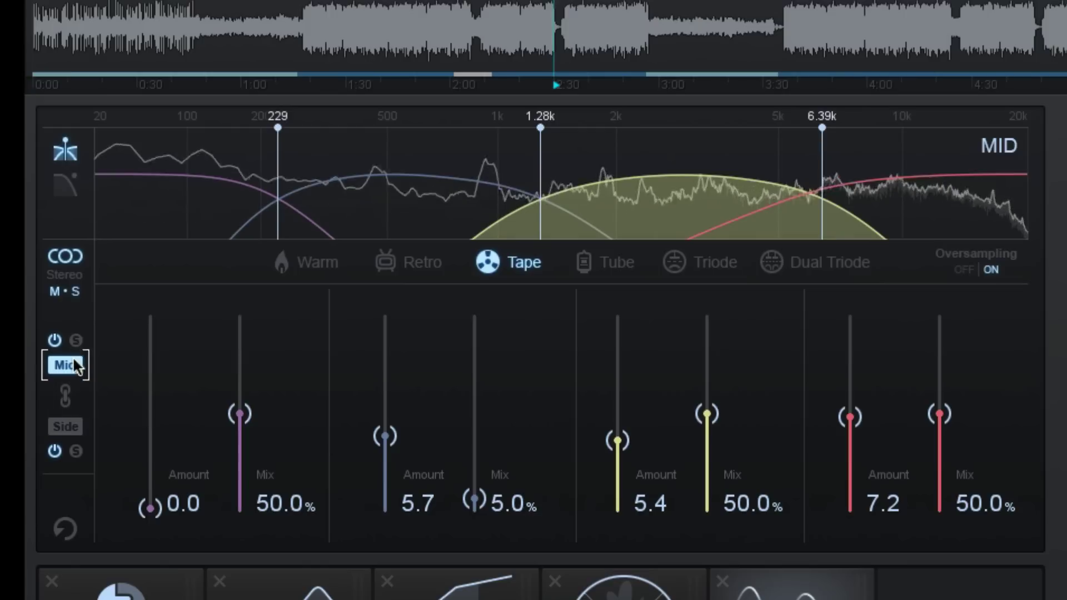
left_click(76, 339)
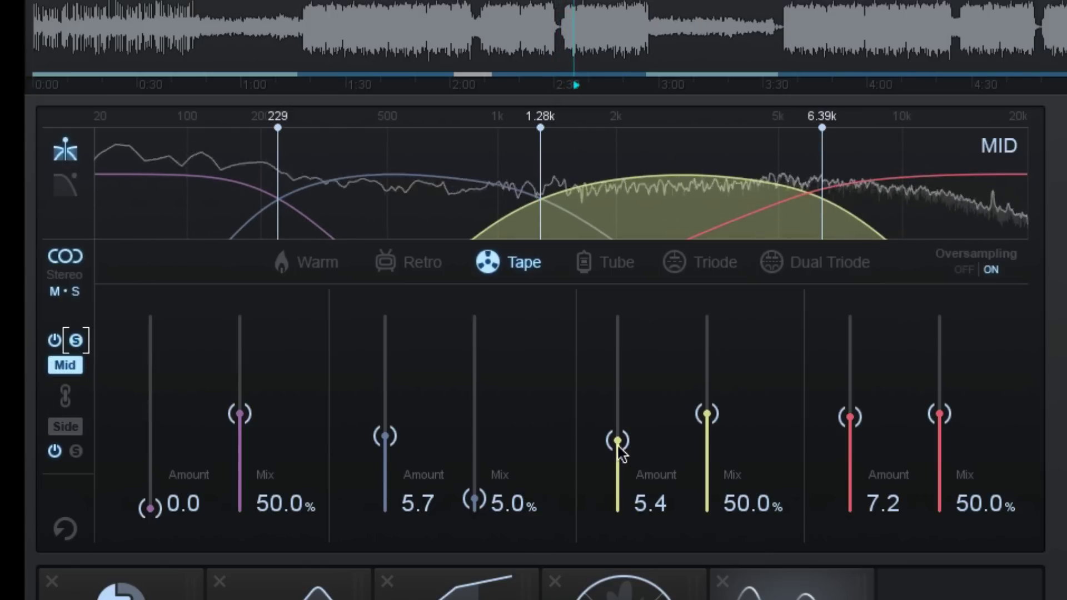
left_click_drag(850, 418, 884, 410)
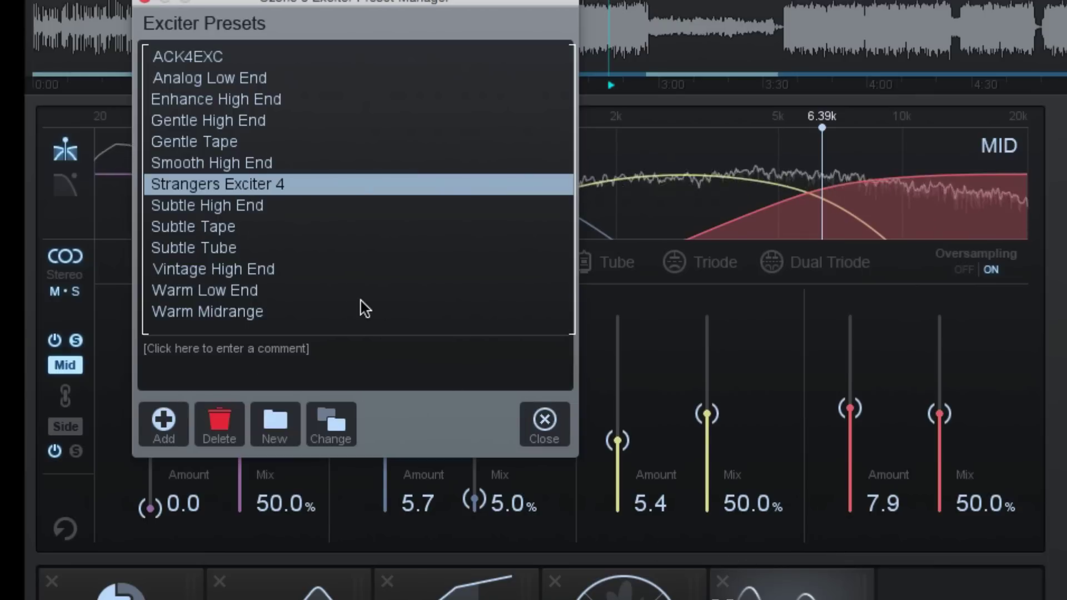
- Close the Exciter presets and show the Side bands, which read amounts 0.0/6.4/6.1/9.6
left_click(544, 420)
left_click(63, 428)
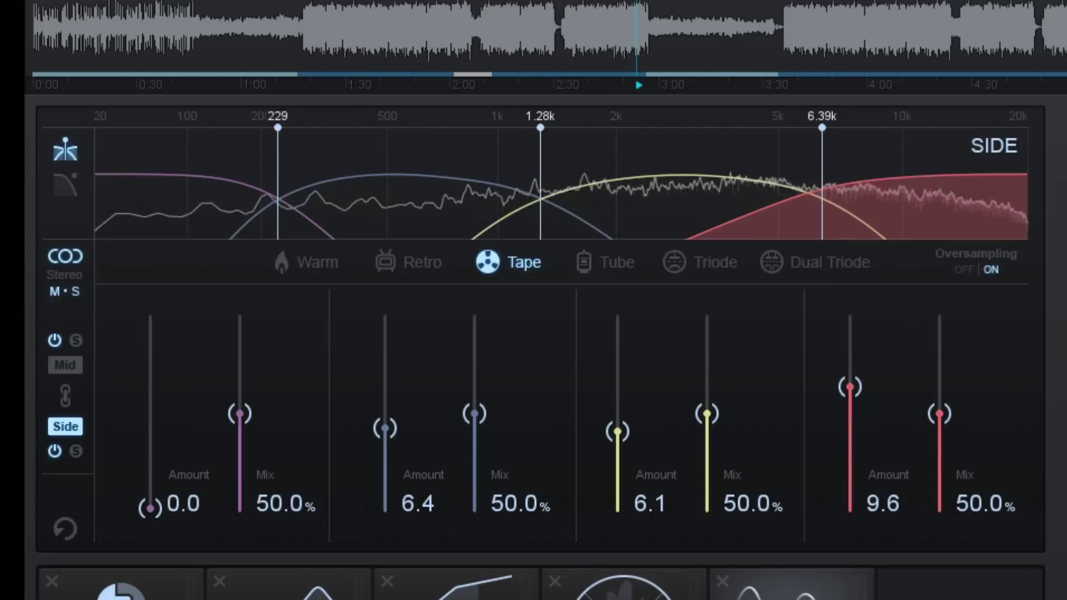
key("space")
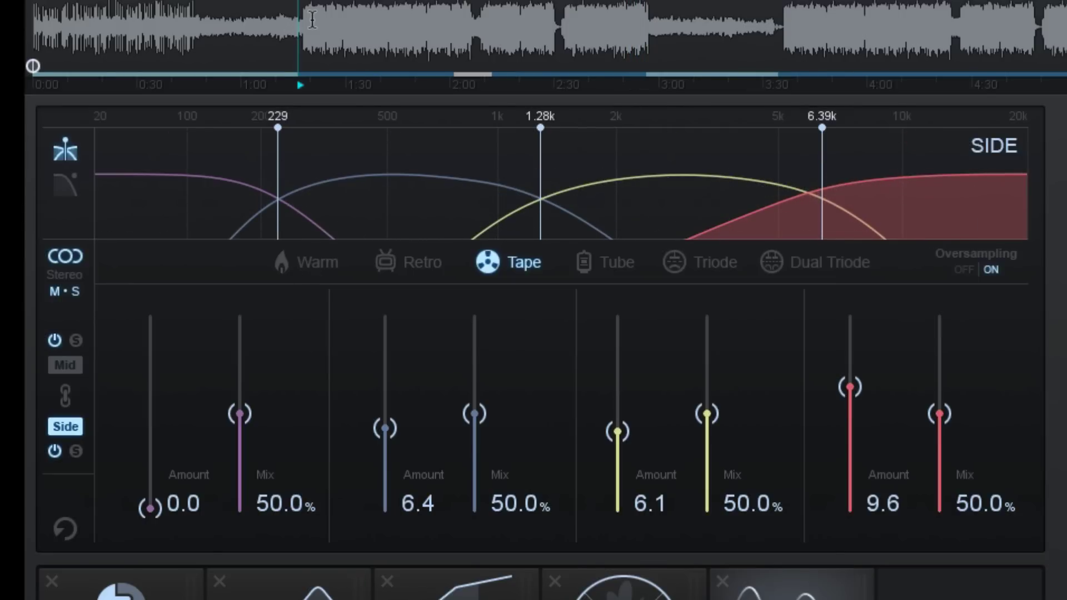
key("space")
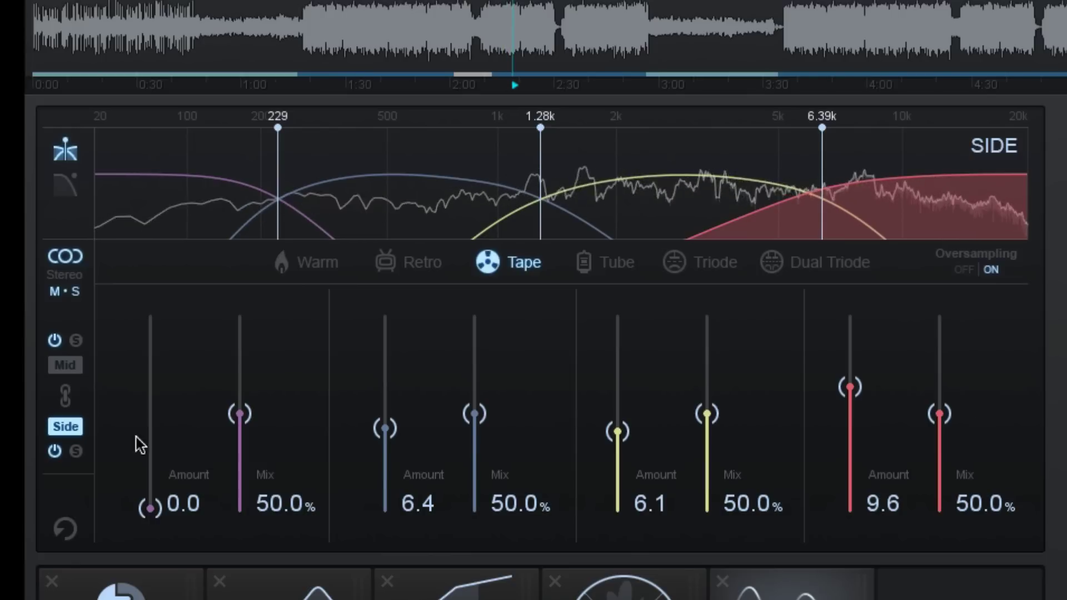
left_click(65, 367)
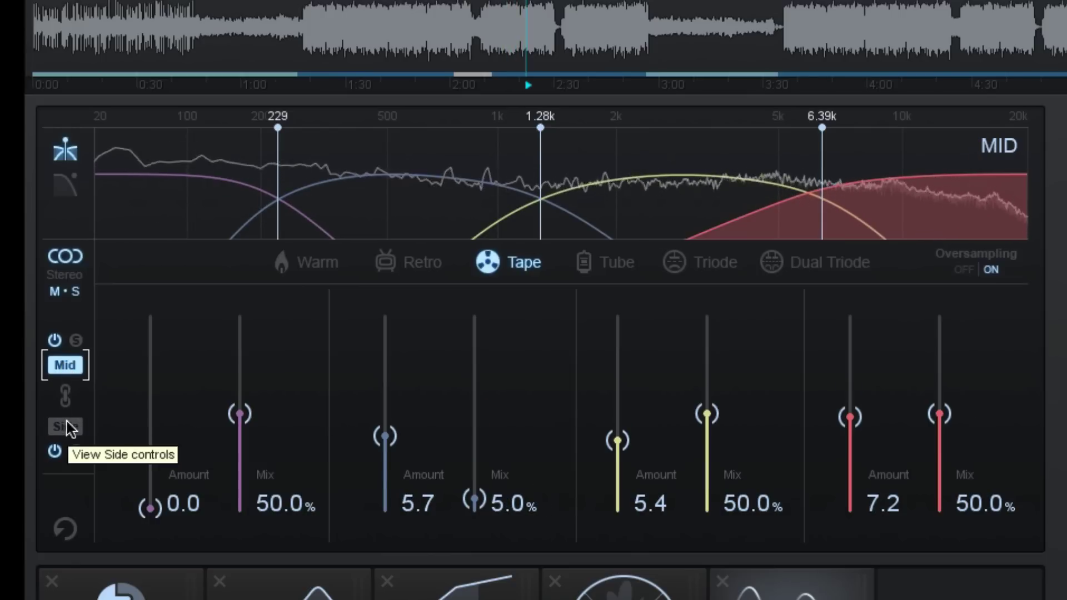
left_click(67, 426)
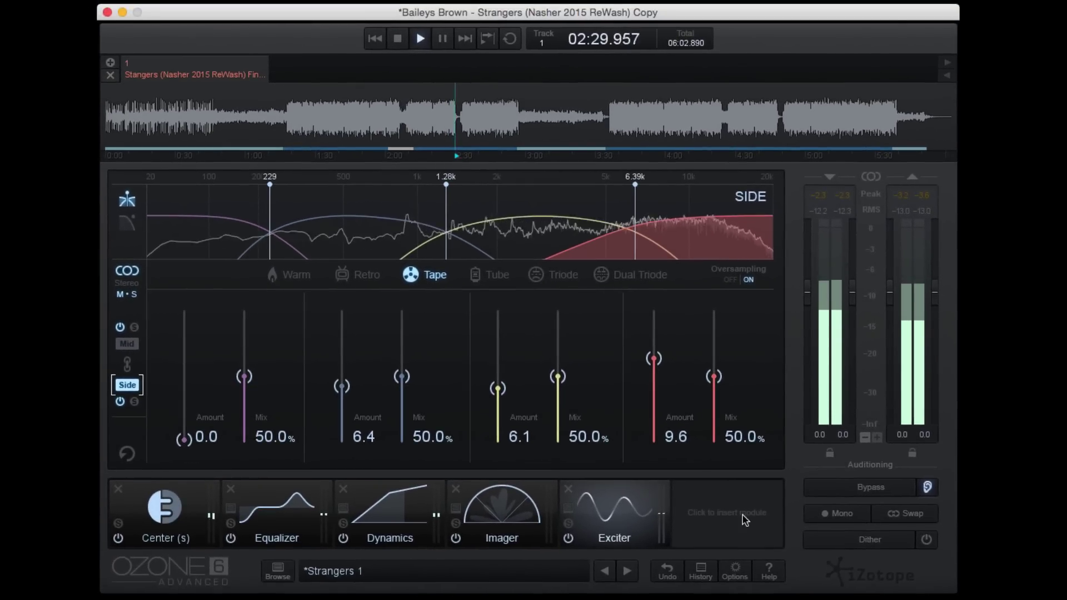
- Insert a Maximizer module into the empty slot after the Exciter
left_click(745, 520)
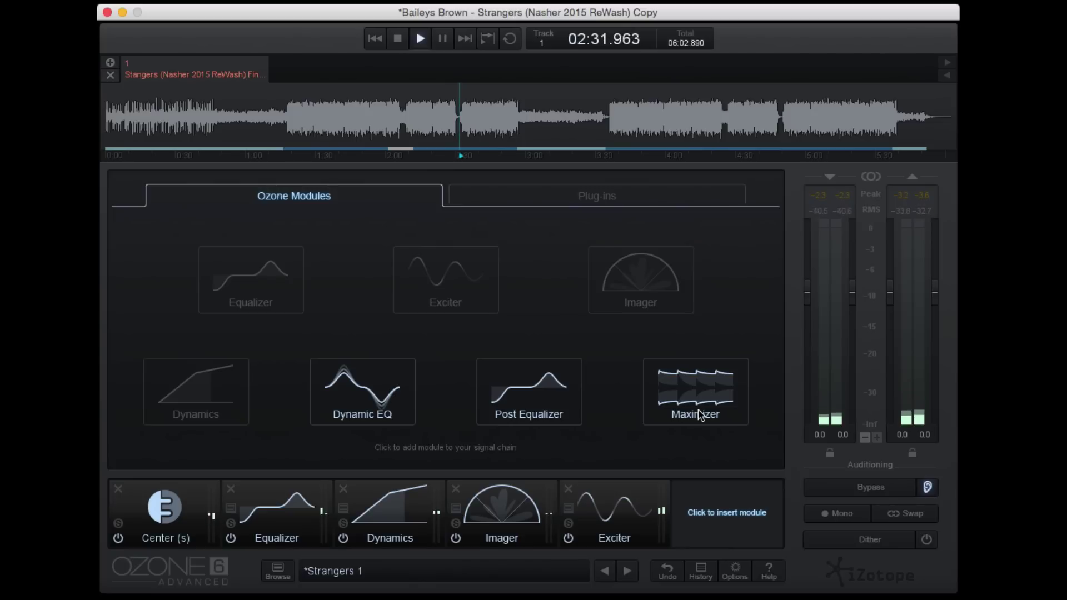
left_click(738, 422)
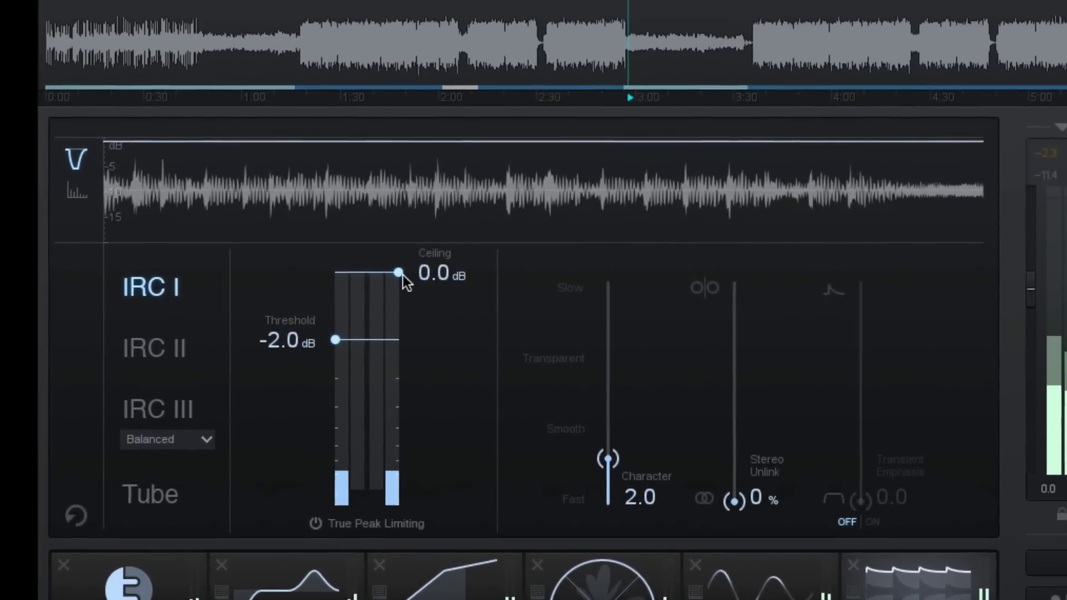
- Set the Maximizer ceiling to -0.1 dB and threshold to -4.0 dB, and enable True Peak Limiting
left_click_drag(387, 275, 389, 278)
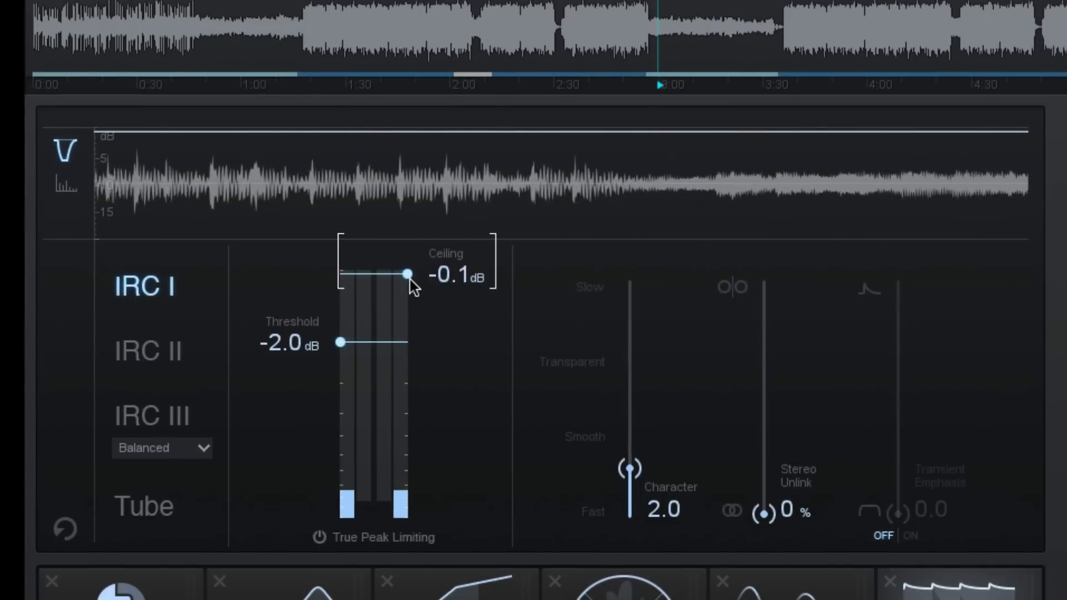
left_click_drag(337, 344, 328, 470)
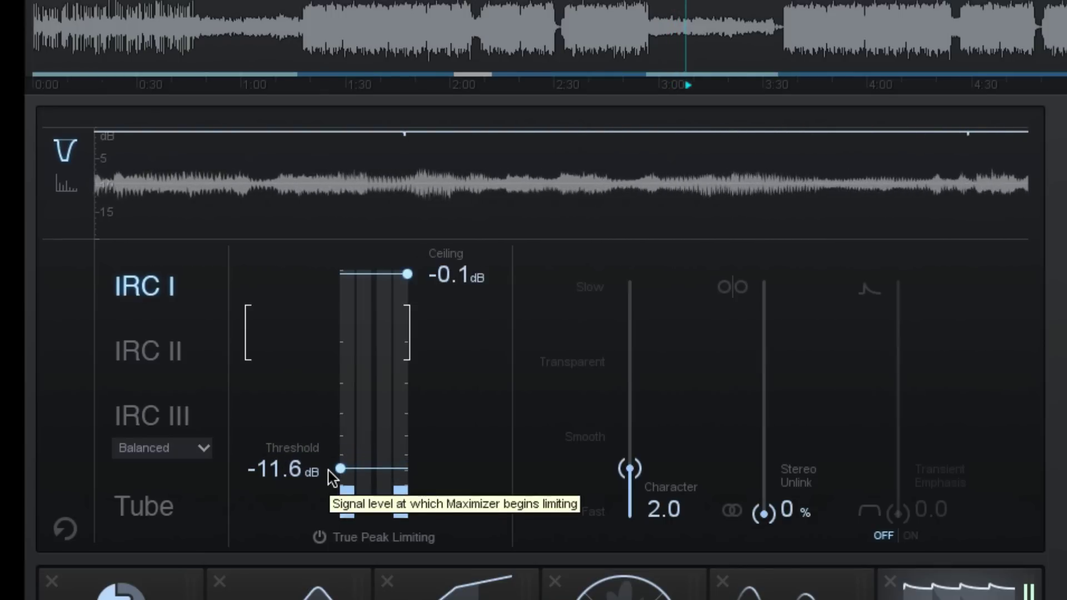
left_click_drag(328, 470, 328, 384)
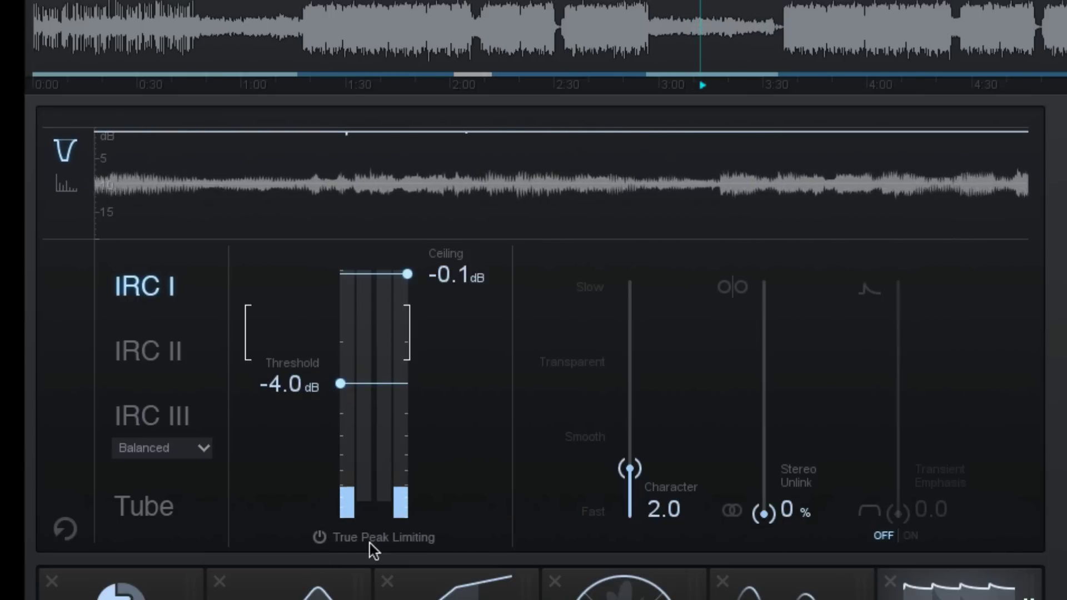
left_click(318, 541)
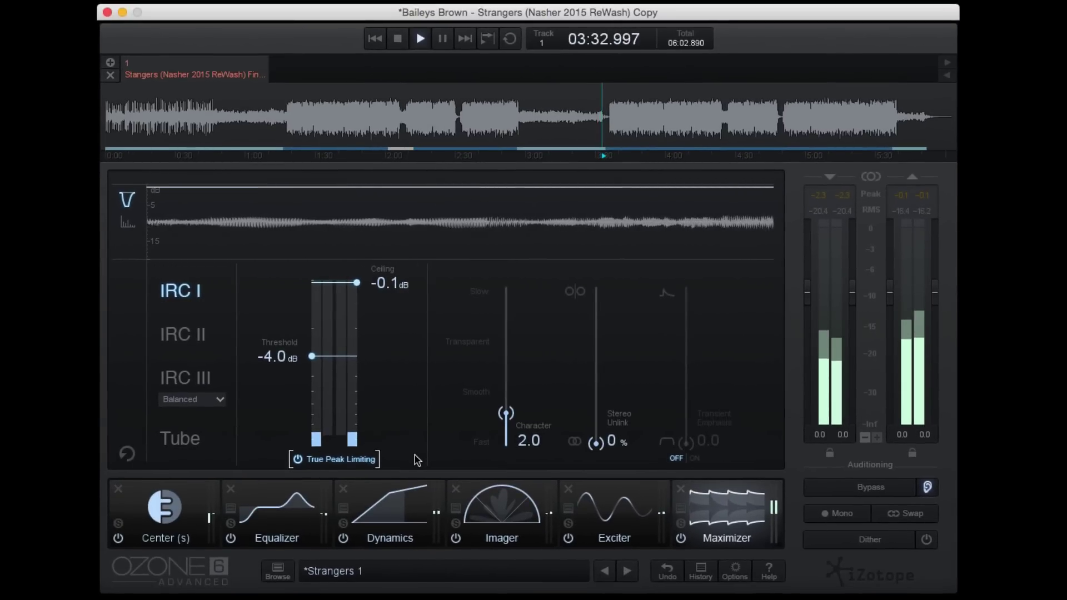
- Apply the Strangers Maximizer 4 preset: IRC III Crisp, -8.8 dB threshold, character 2.5
left_click(683, 510)
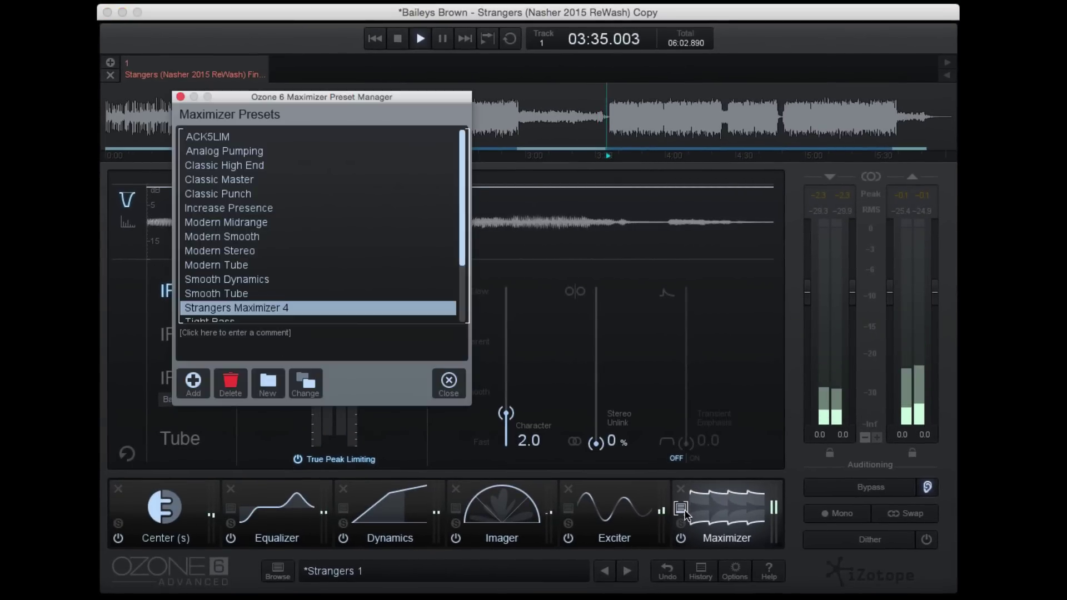
left_click(257, 305)
left_click(449, 387)
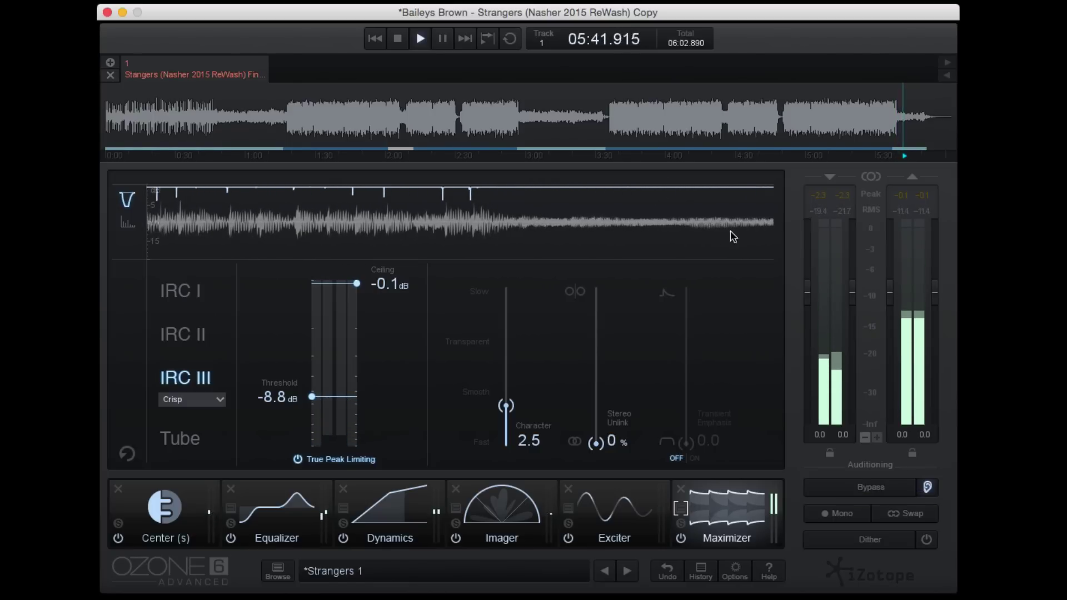
- Start playback from around 1:10 in the song
left_click(291, 111)
left_click(268, 100)
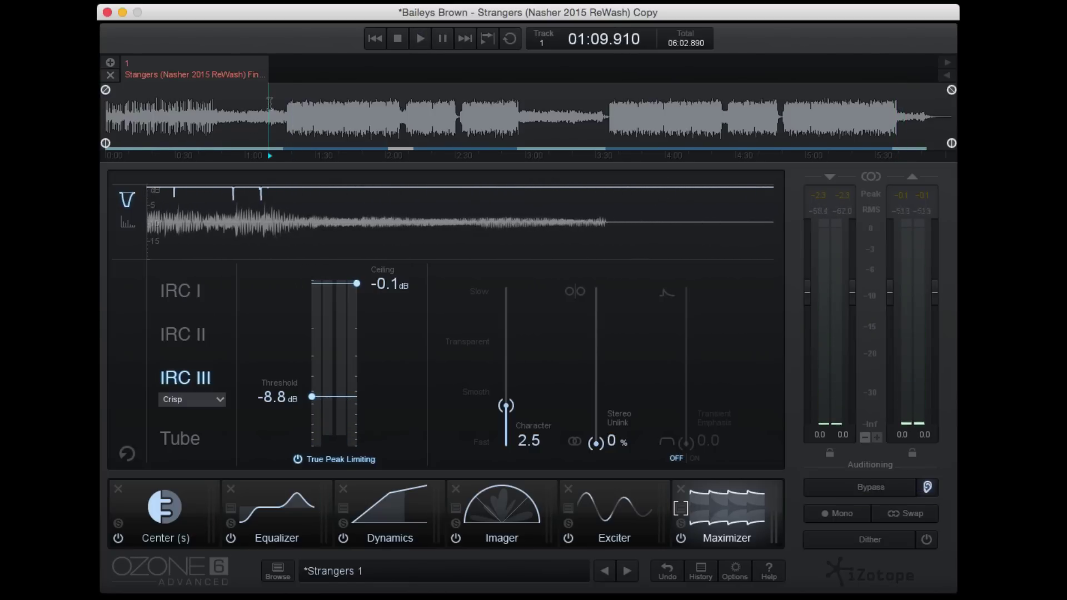
key("space")
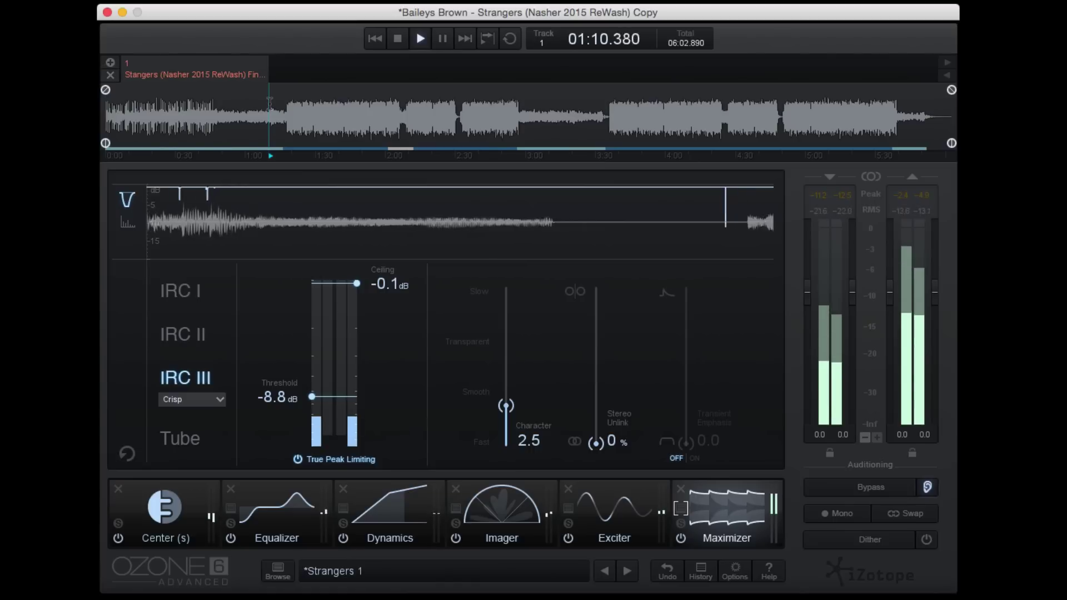
- Toggle Bypass on and off twice to compare with the unprocessed track, then reset the output clip indicators
left_click(896, 487)
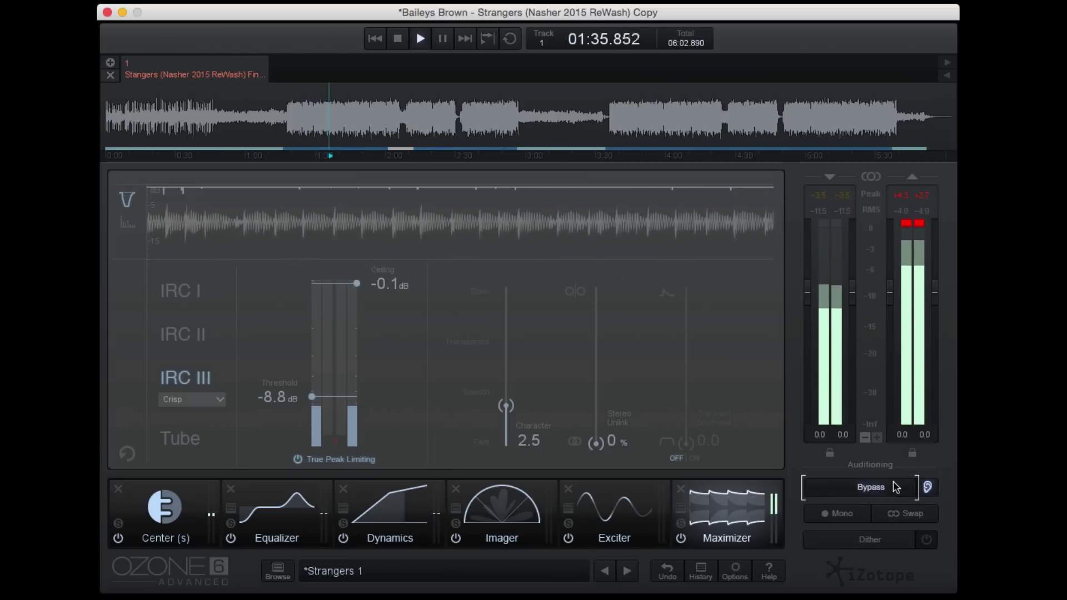
left_click(896, 488)
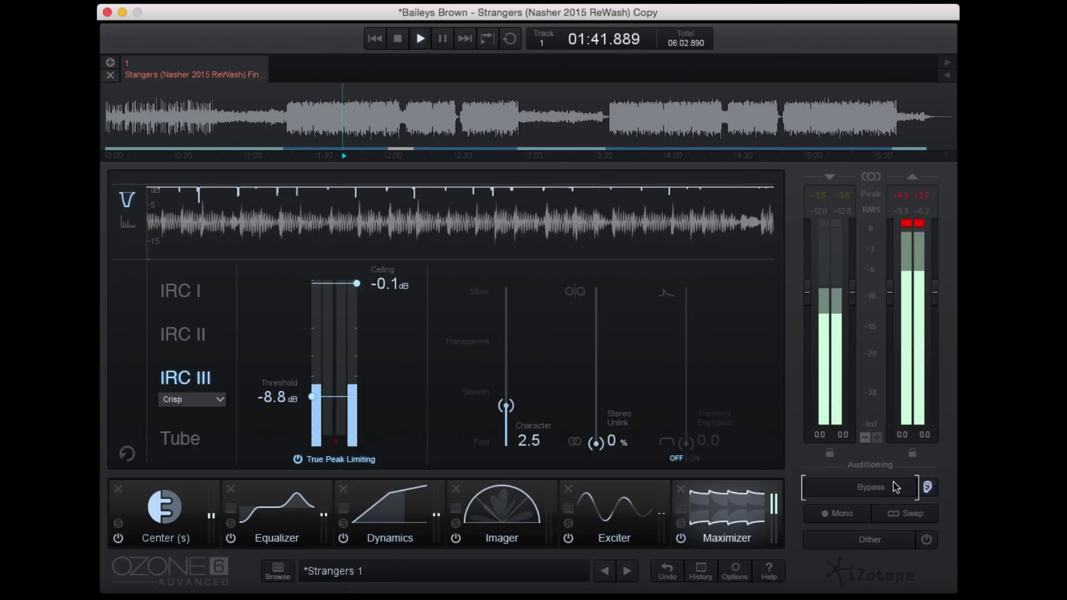
left_click(896, 488)
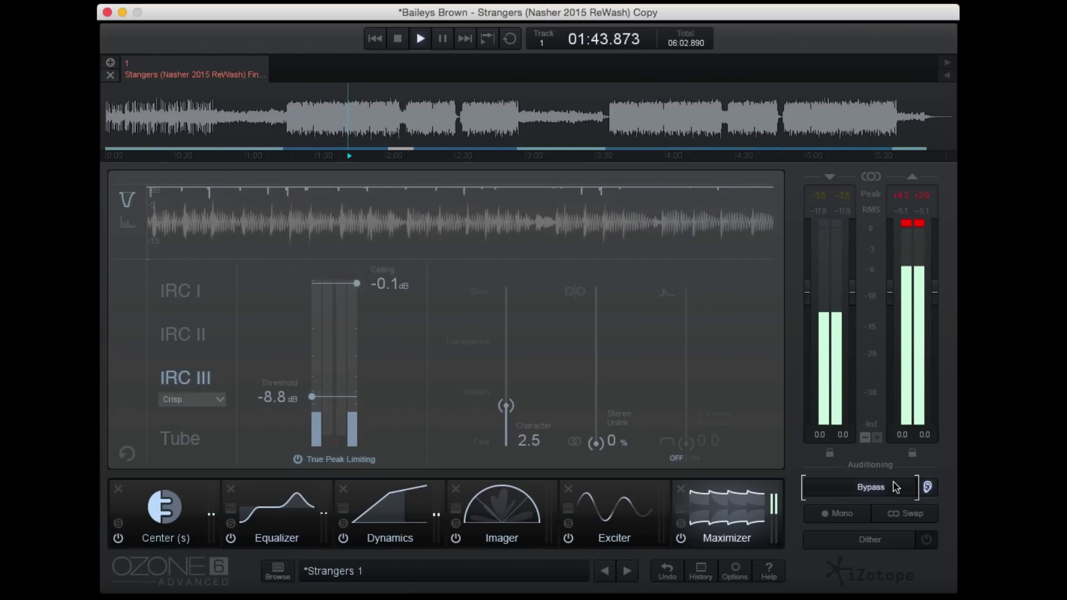
left_click(895, 487)
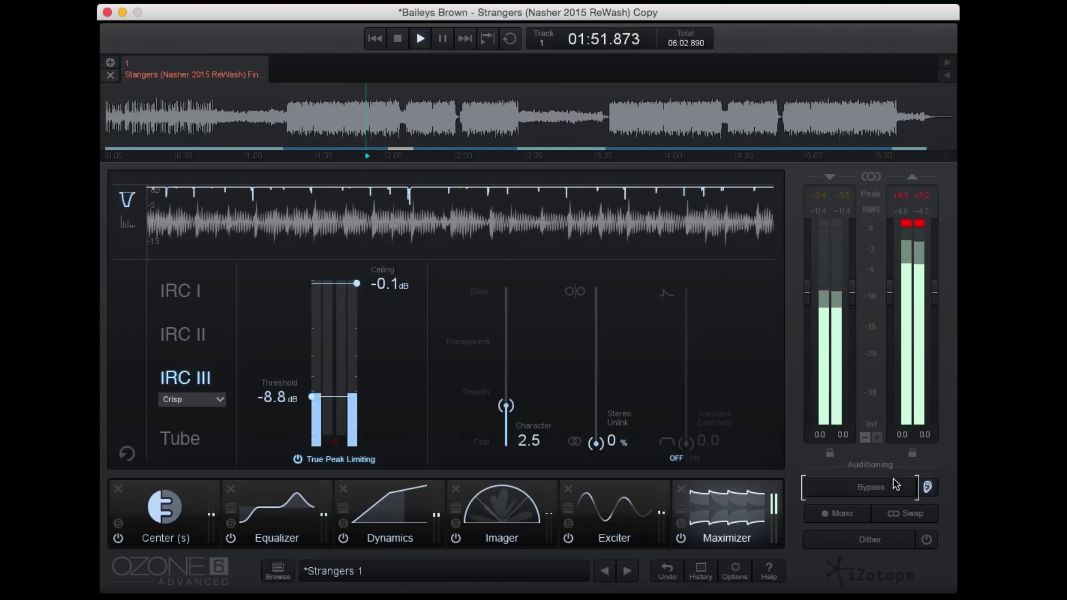
left_click(912, 222)
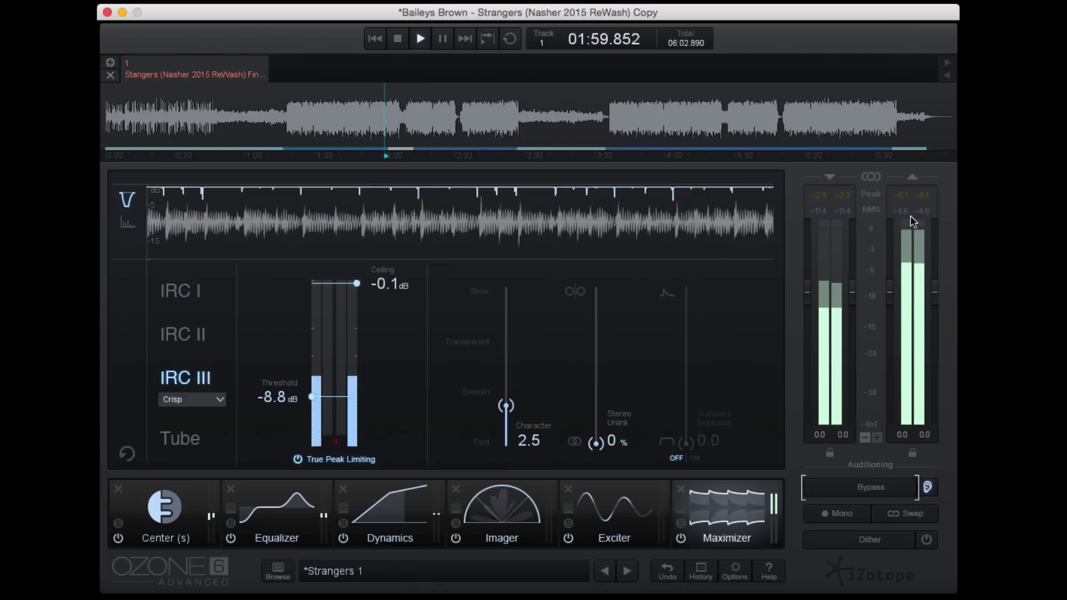
- In the Exciter, lower the Side band 4 and band 3 Amounts to 6.4 and 4.7, and the Mid band 4 Amount to 6.3
left_click(591, 528)
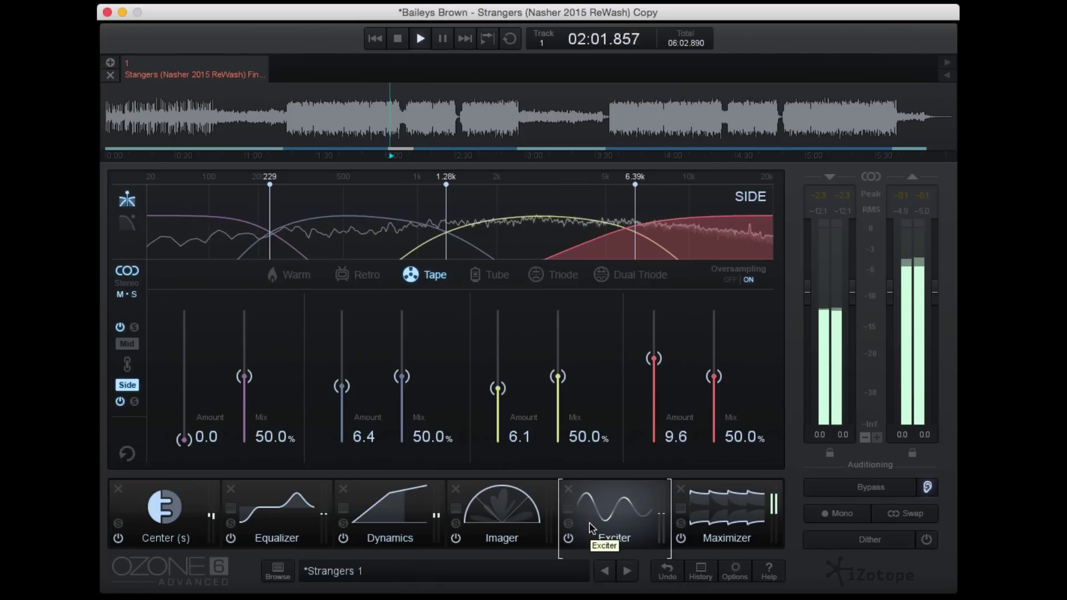
left_click(134, 404)
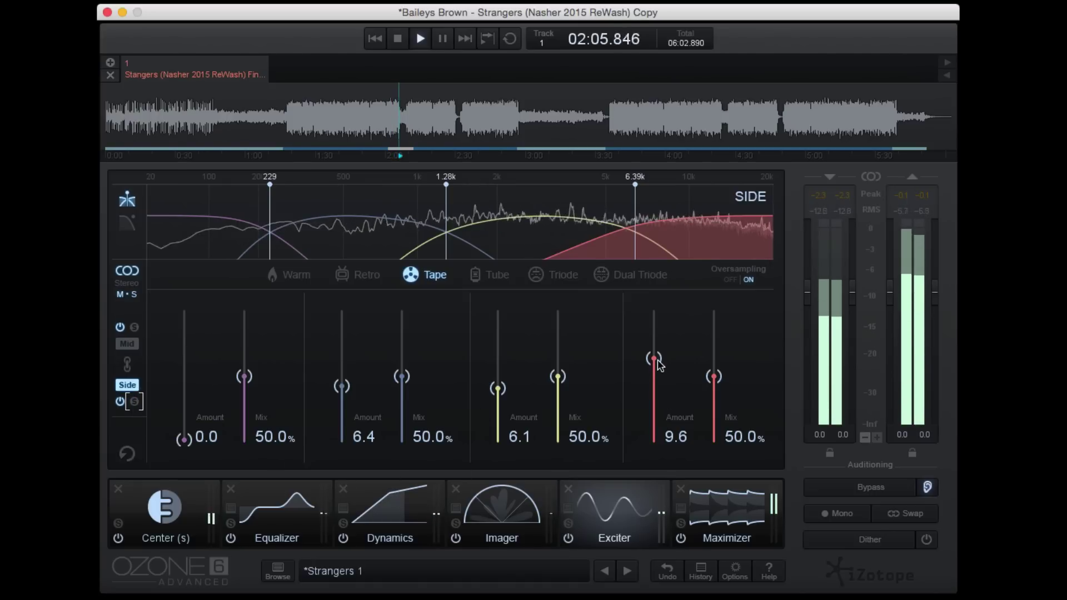
left_click_drag(658, 364, 659, 392)
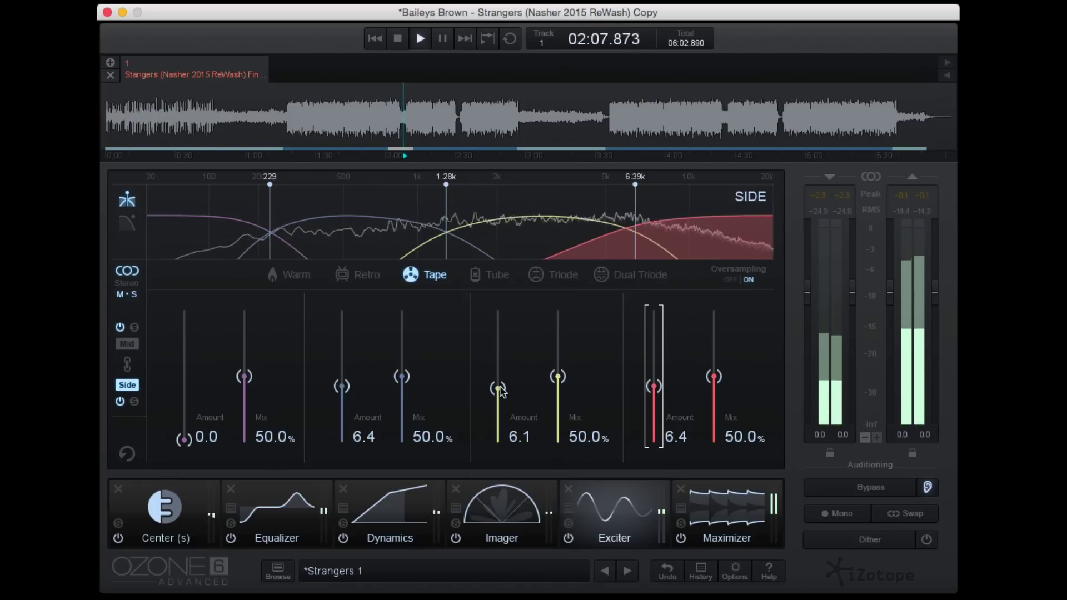
left_click_drag(501, 391, 500, 405)
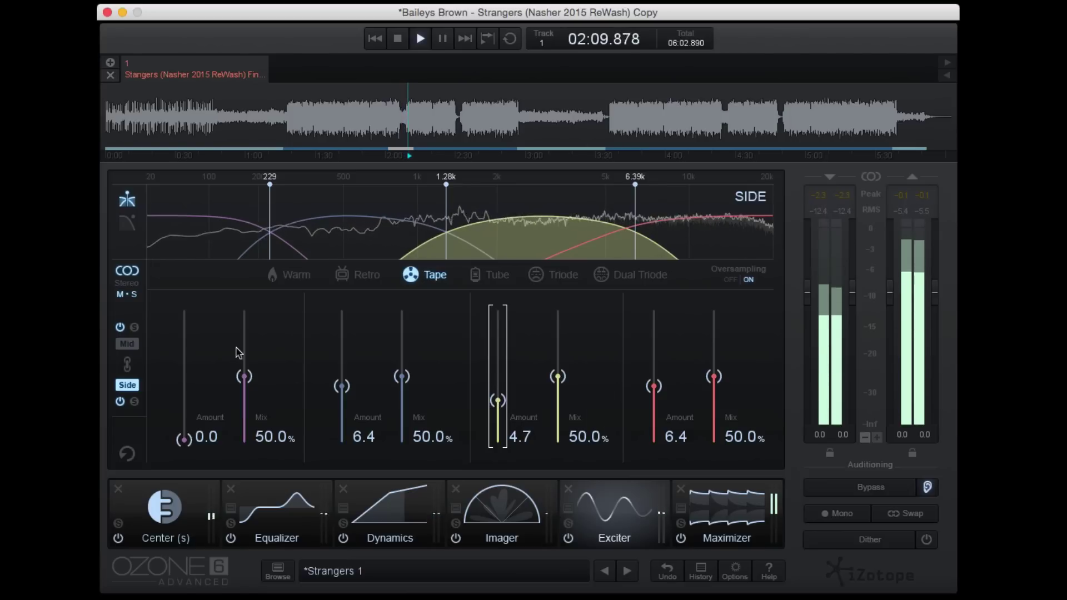
left_click(127, 344)
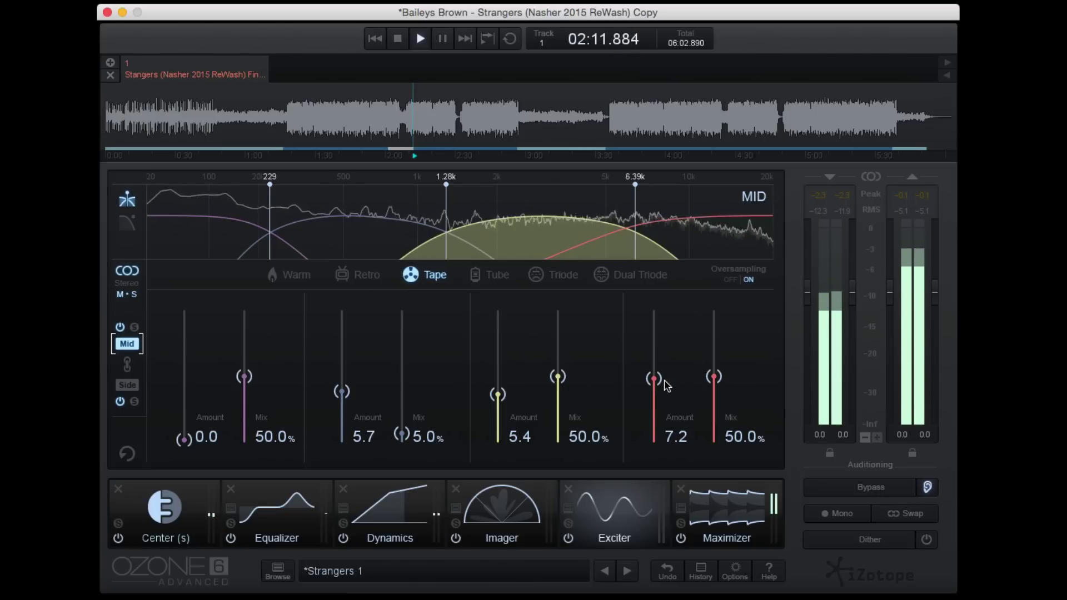
left_click_drag(666, 385, 667, 394)
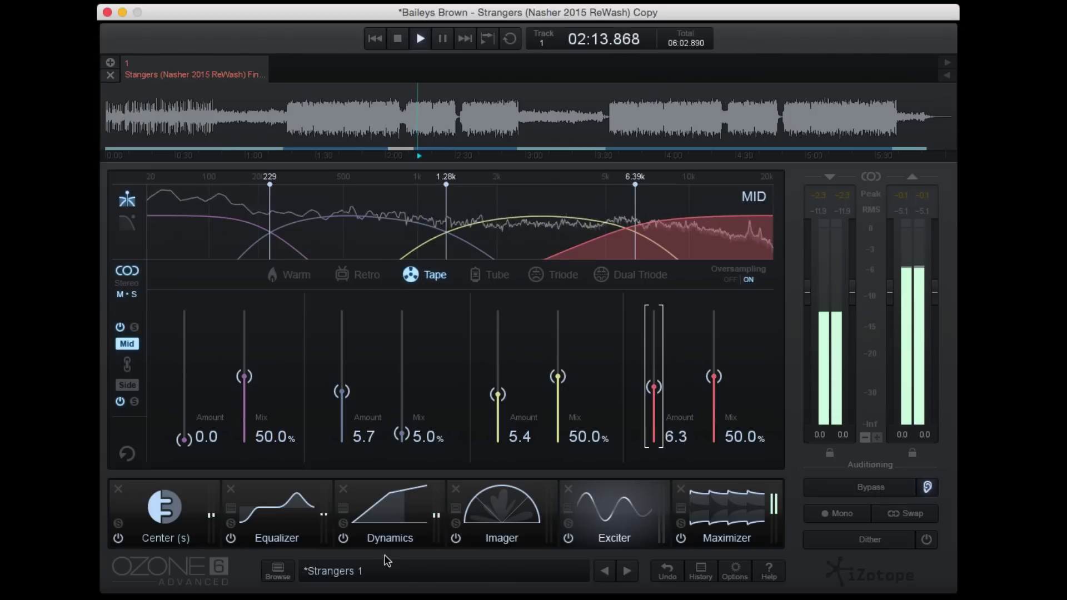
- In Dynamics, set band 3's compressor threshold to -32.9 dB, then bypass all processing
left_click(381, 532)
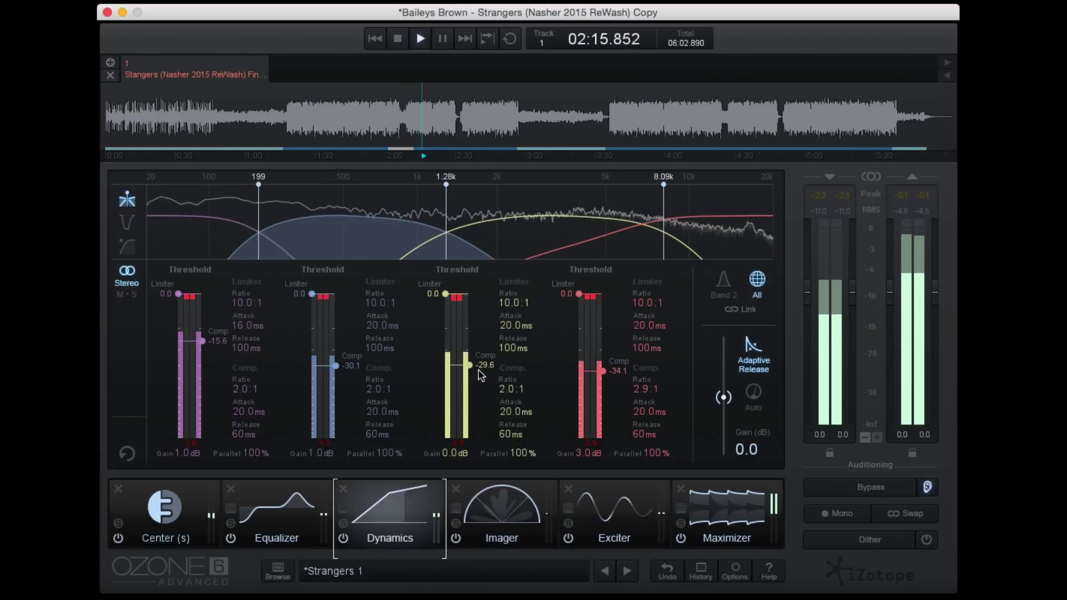
left_click(560, 192)
left_click_drag(470, 365, 473, 375)
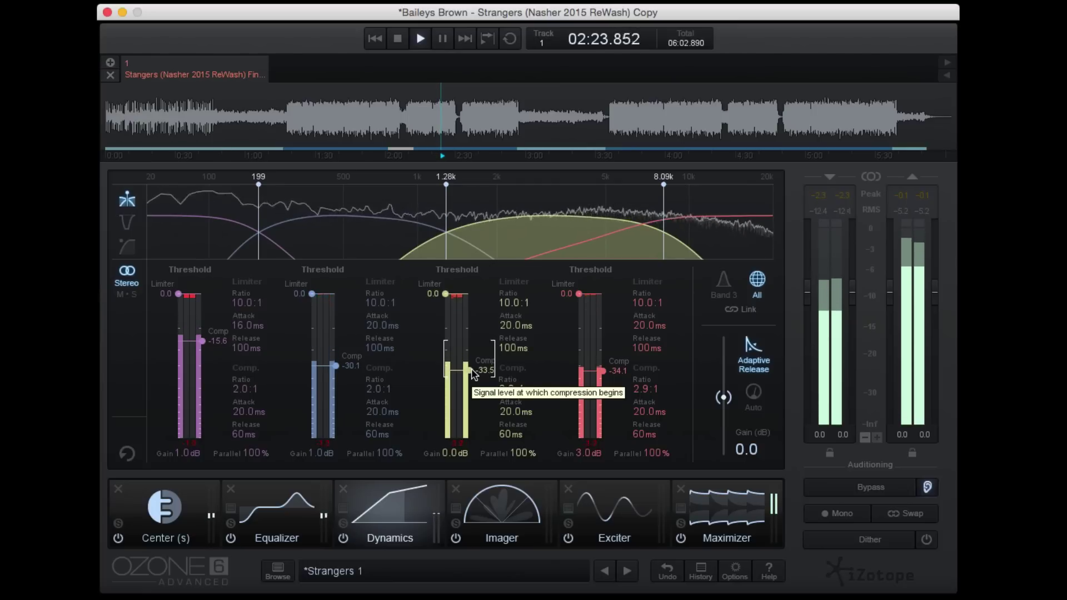
left_click_drag(473, 373, 473, 373)
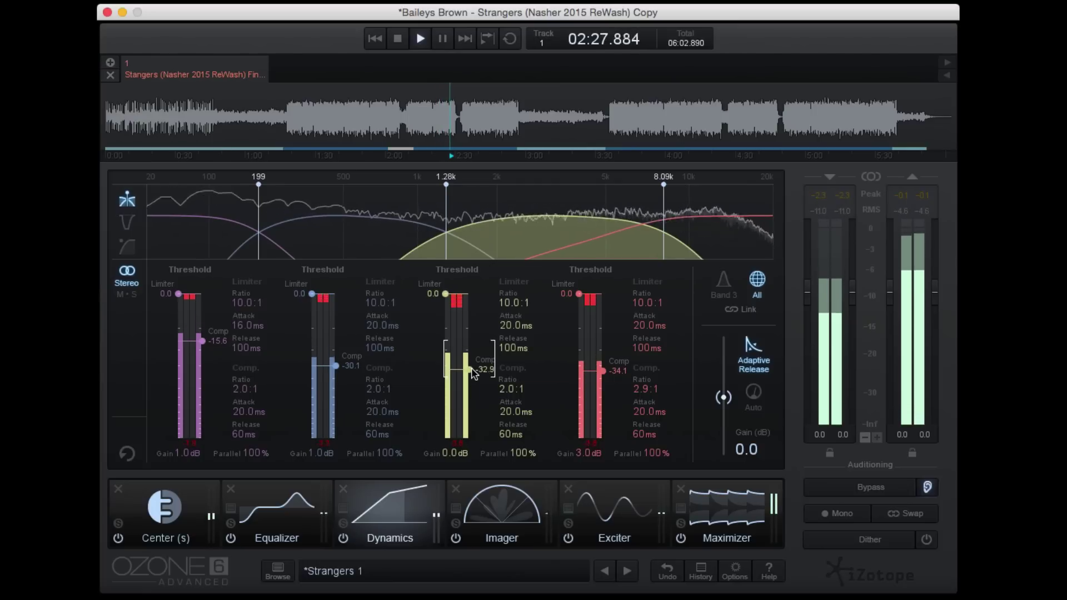
left_click(862, 488)
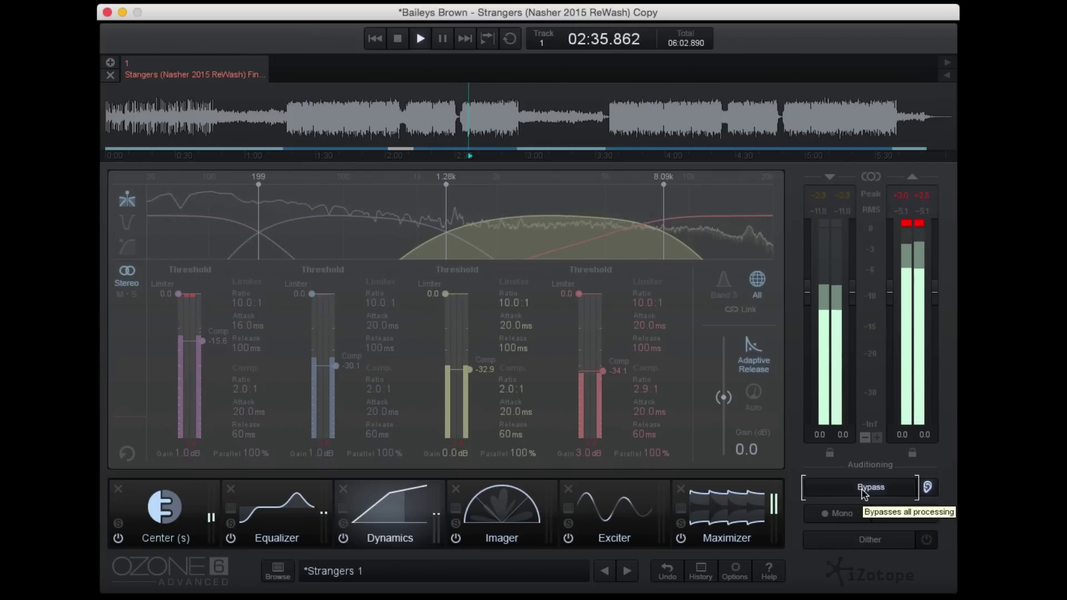
- A/B the processed master against the original, ending with processing on
left_click(864, 493)
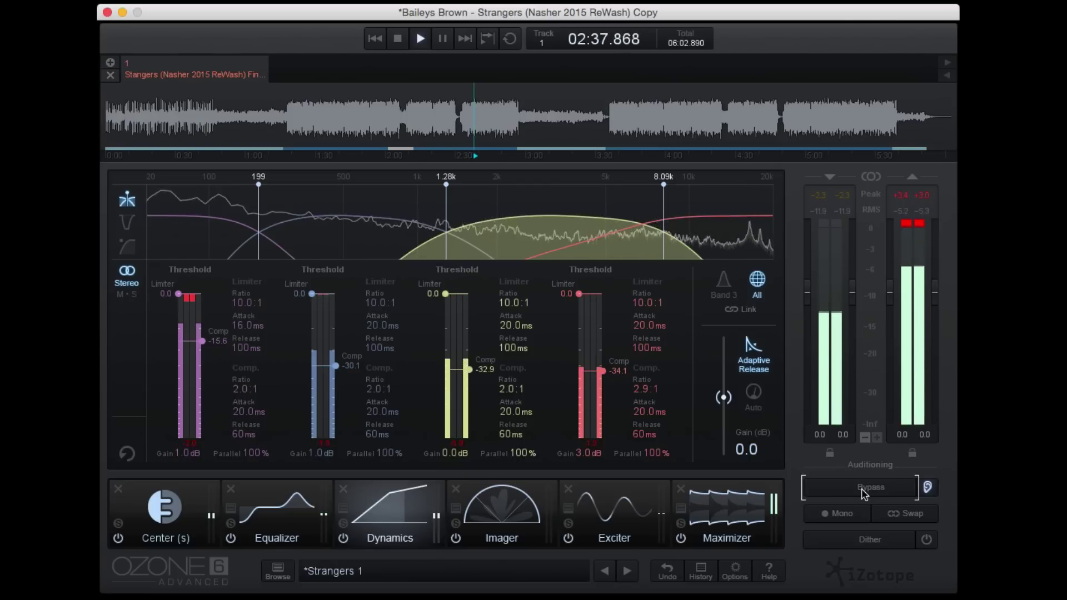
left_click(864, 493)
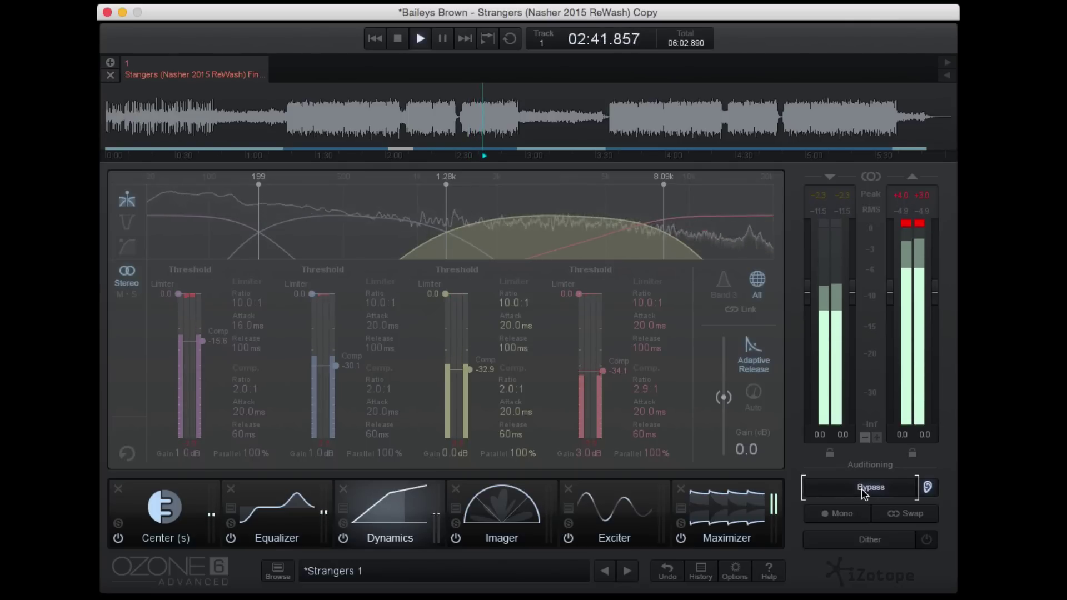
left_click(864, 493)
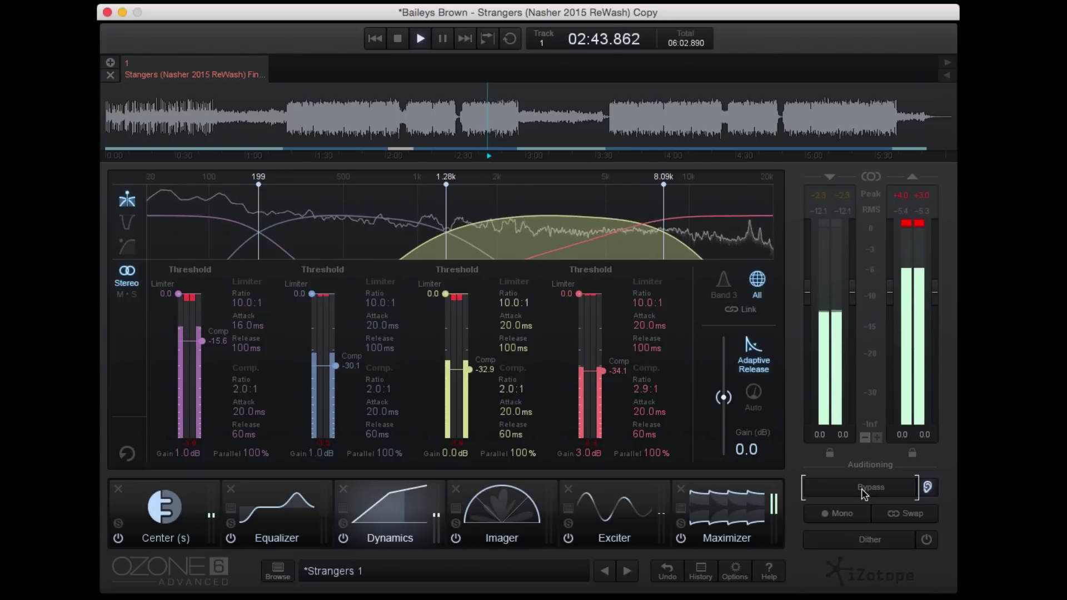
- Check the master in mono, return to stereo, and stop playback
left_click(849, 515)
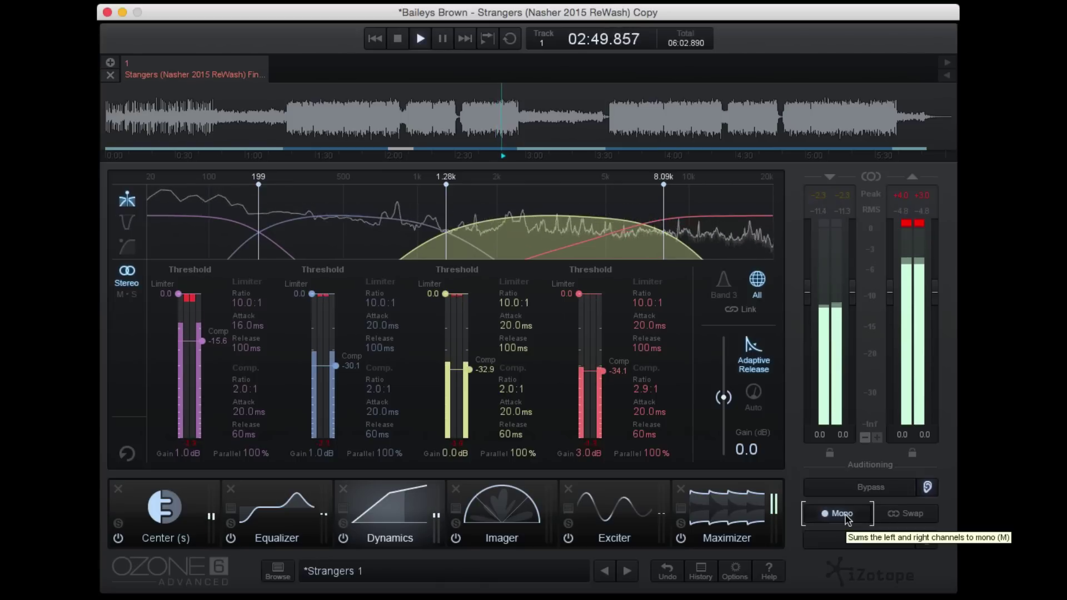
left_click(848, 517)
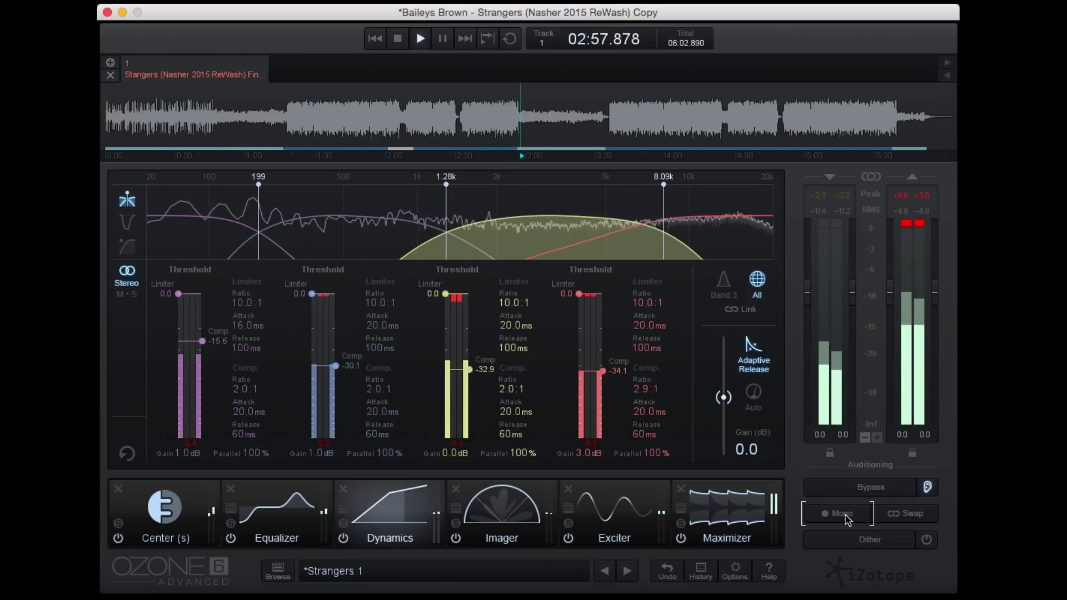
key("space")
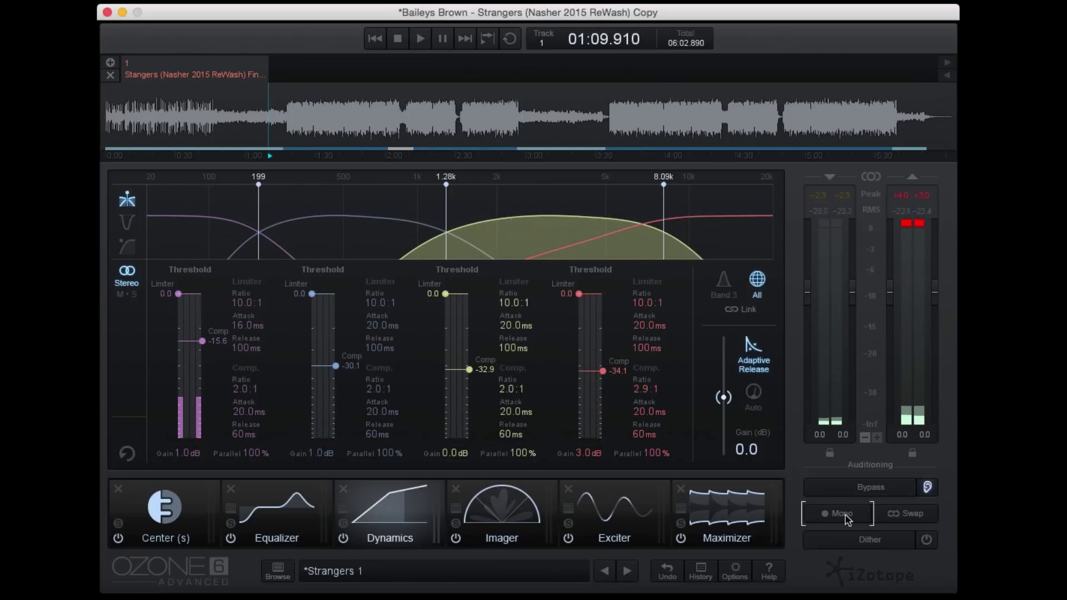
- Show the MBIT+ Dither panel and power dithering on at 16-bit (CD)
left_click(883, 543)
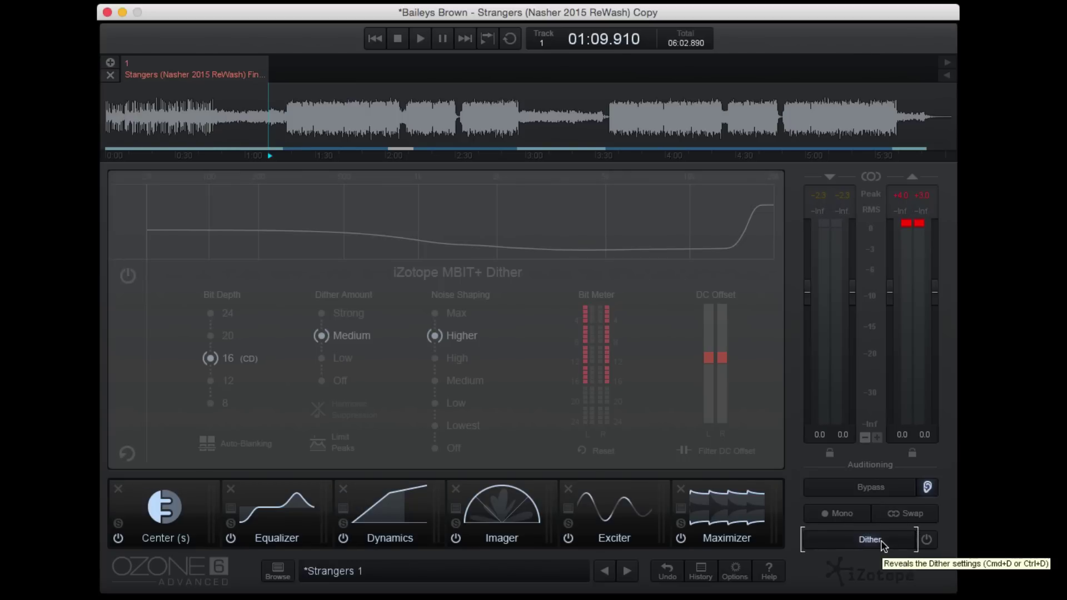
left_click(927, 539)
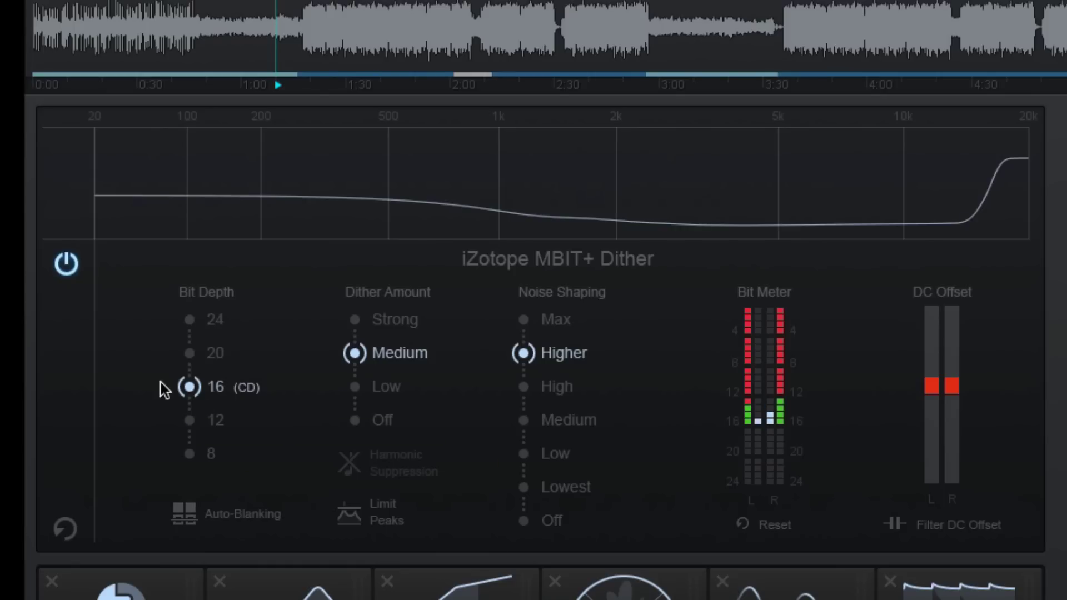
- Keep 16-bit (CD), audition Off, Low, Medium and Strong dither, settle on Low, and enable Limit Peaks
left_click(192, 392)
left_click(356, 421)
left_click(375, 385)
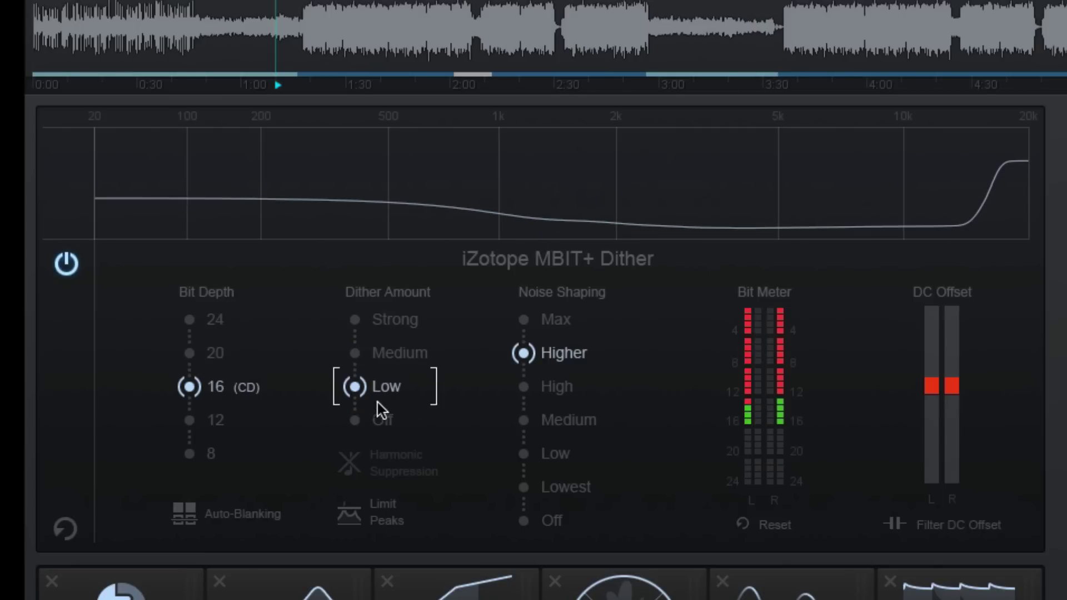
left_click(359, 354)
left_click(359, 317)
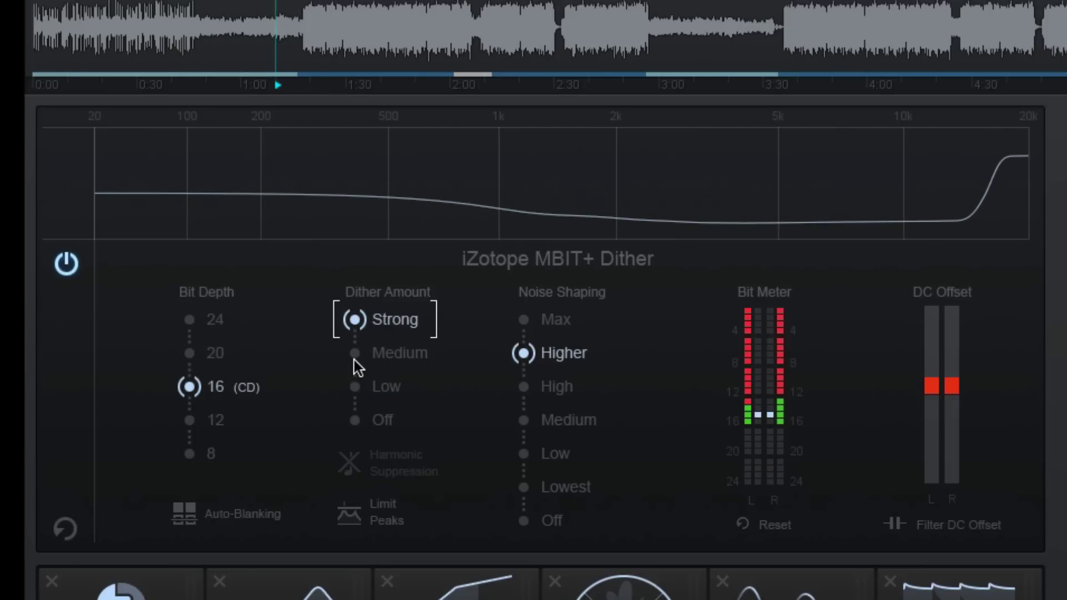
left_click(353, 389)
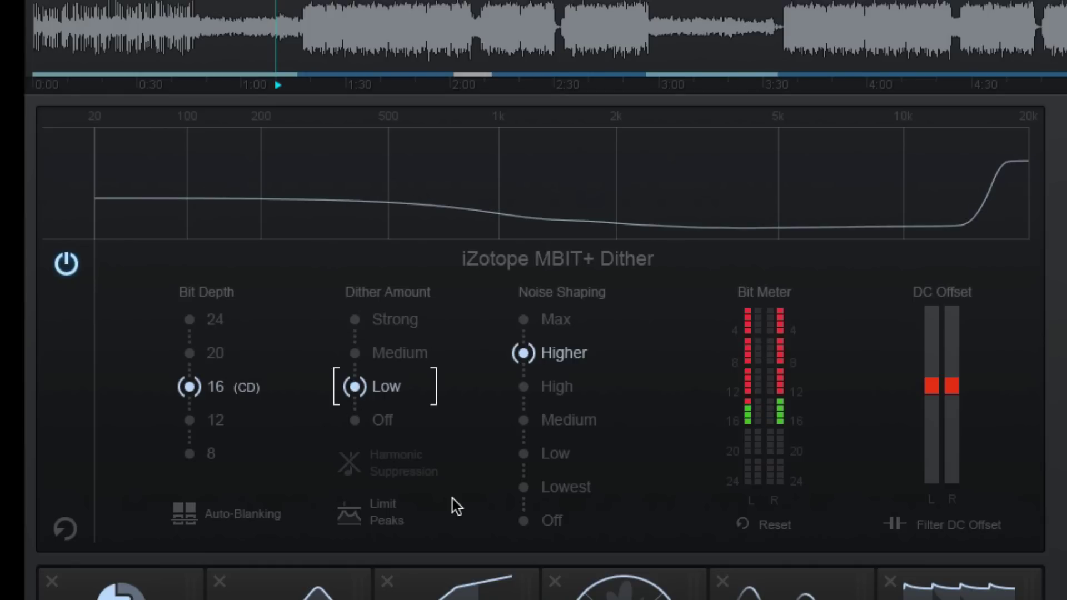
left_click(385, 505)
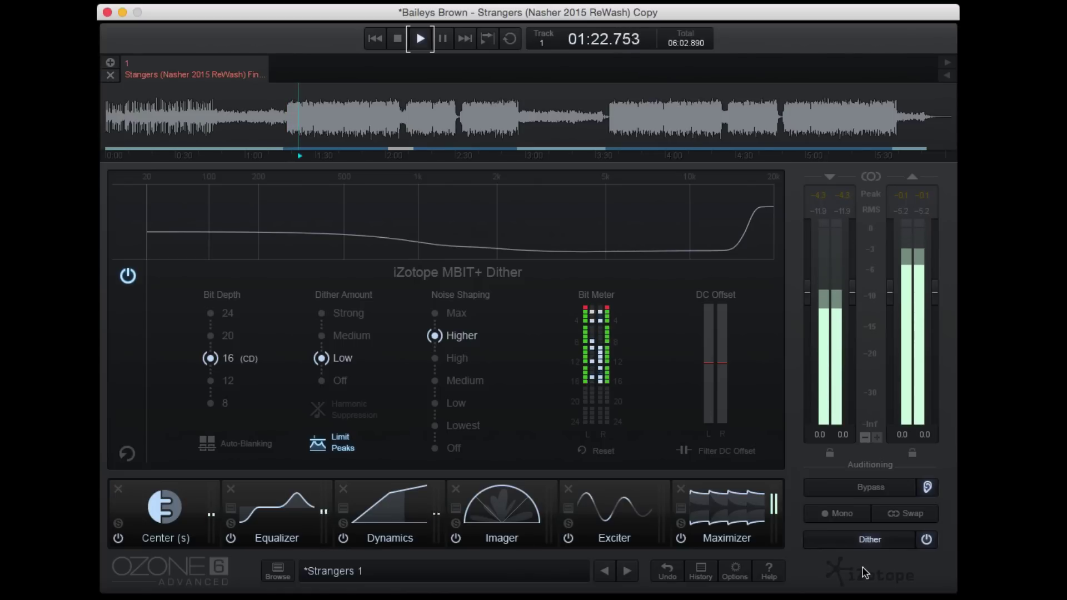
- Bypass the dithered master briefly to compare, then re-enable processing
left_click(870, 489)
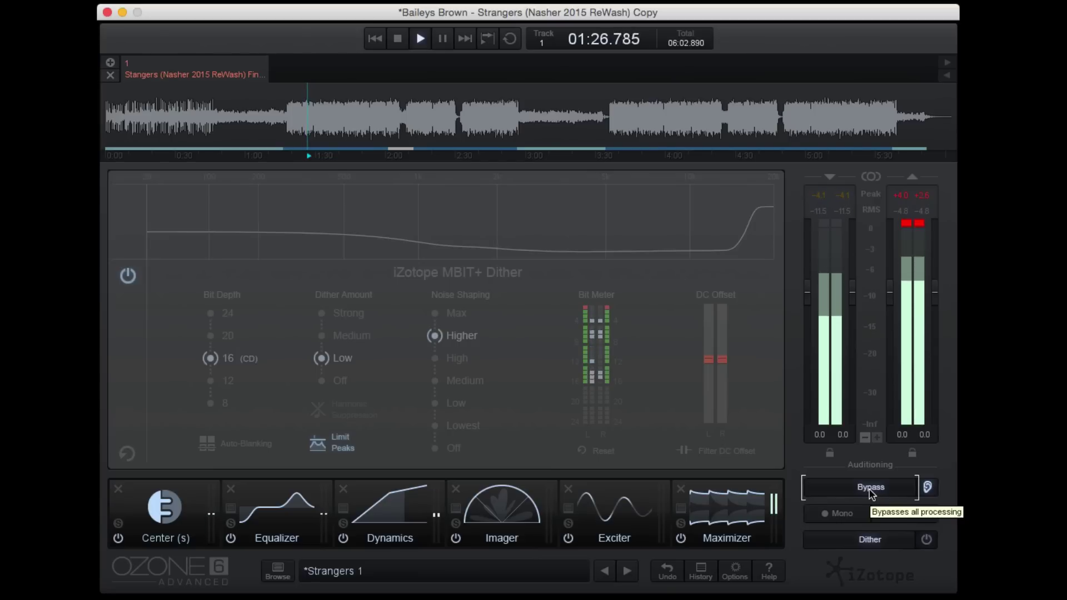
left_click(871, 492)
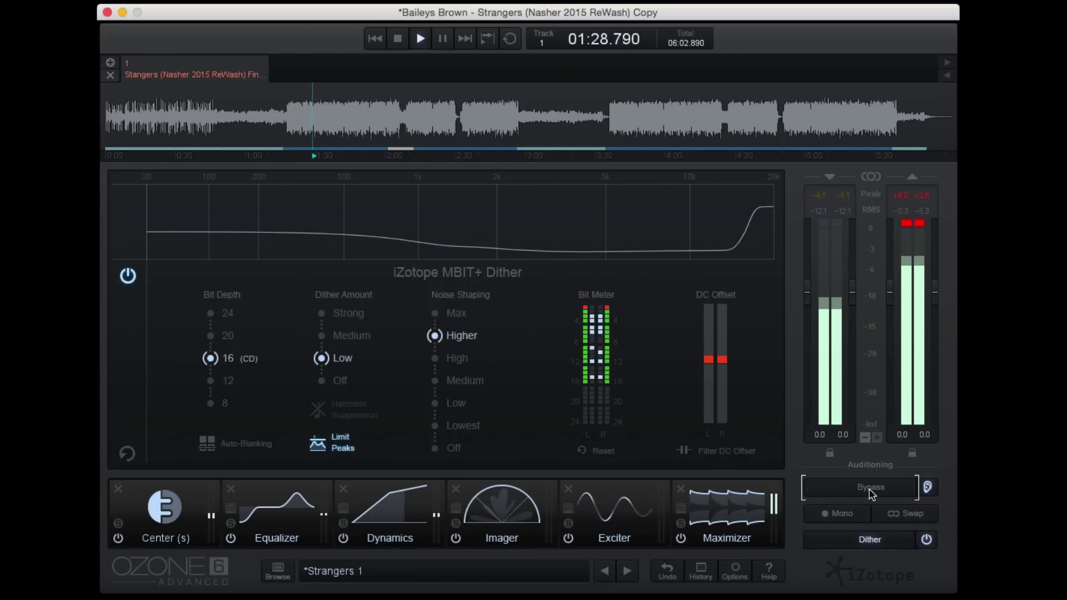